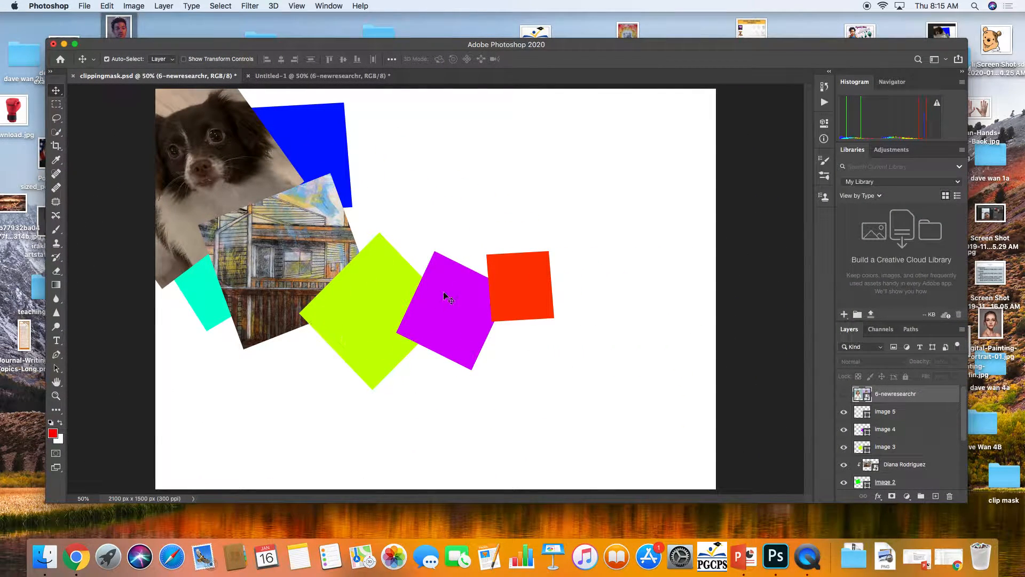
Select the Brush tool
left_click(56, 410)
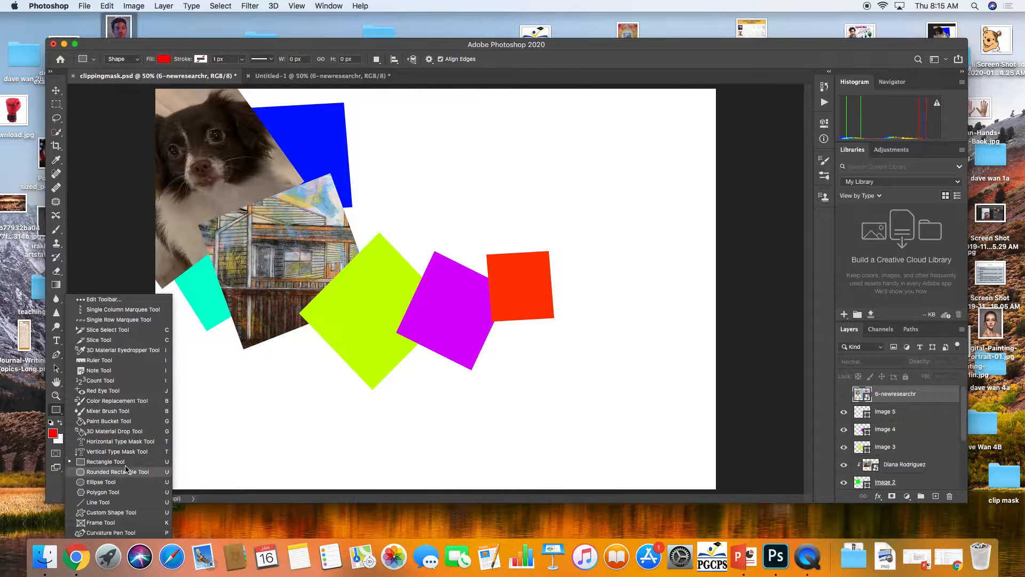
left_click(351, 402)
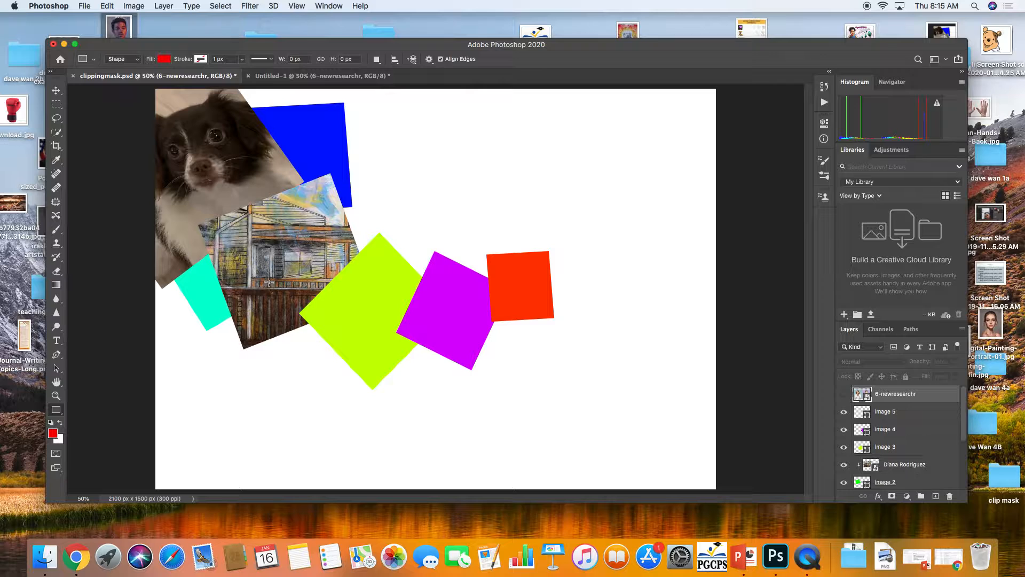
left_click(55, 229)
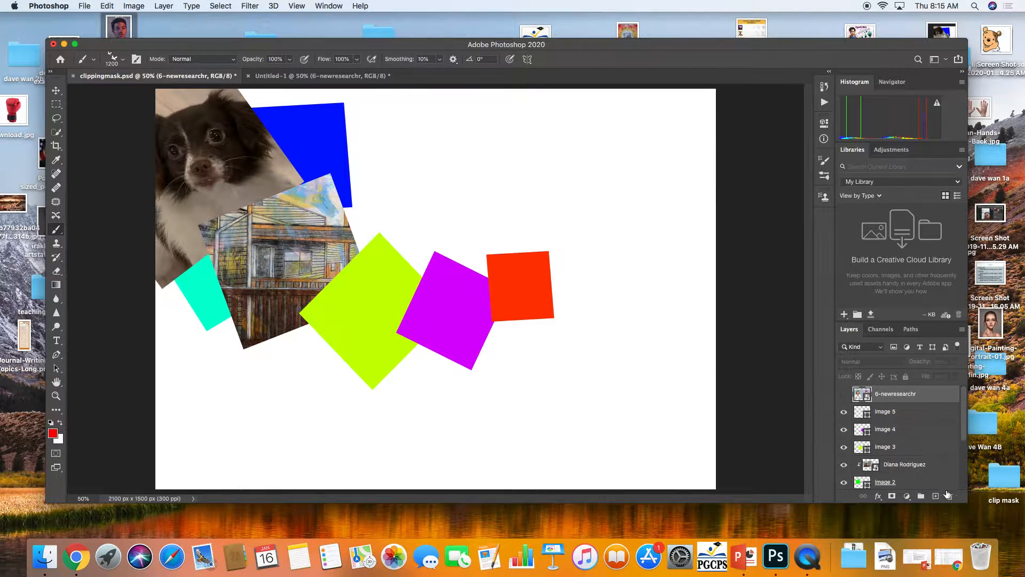
Add a new blank layer and delete the 6-newresearchr layer
left_click(935, 496)
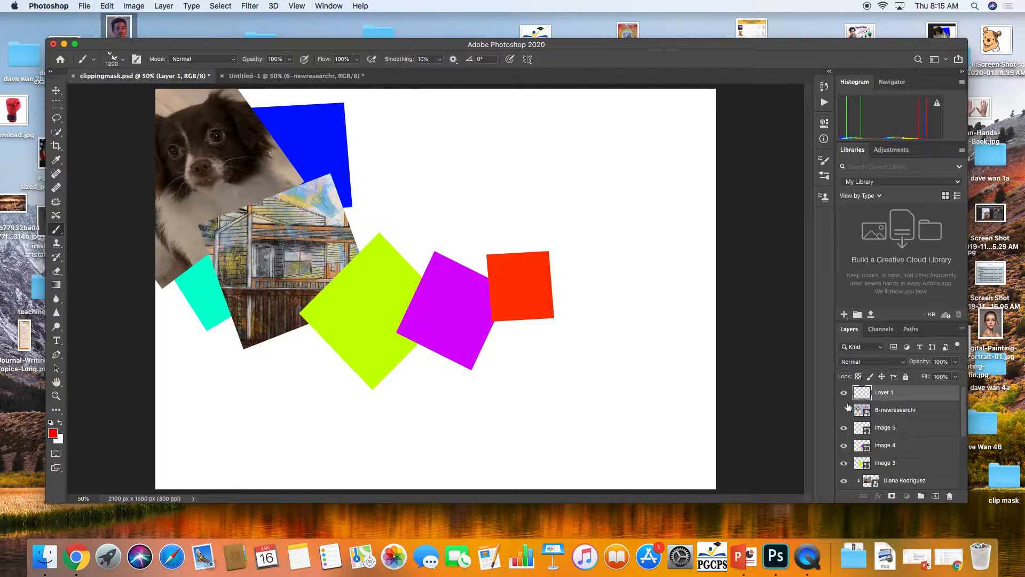
left_click_drag(862, 415, 950, 497)
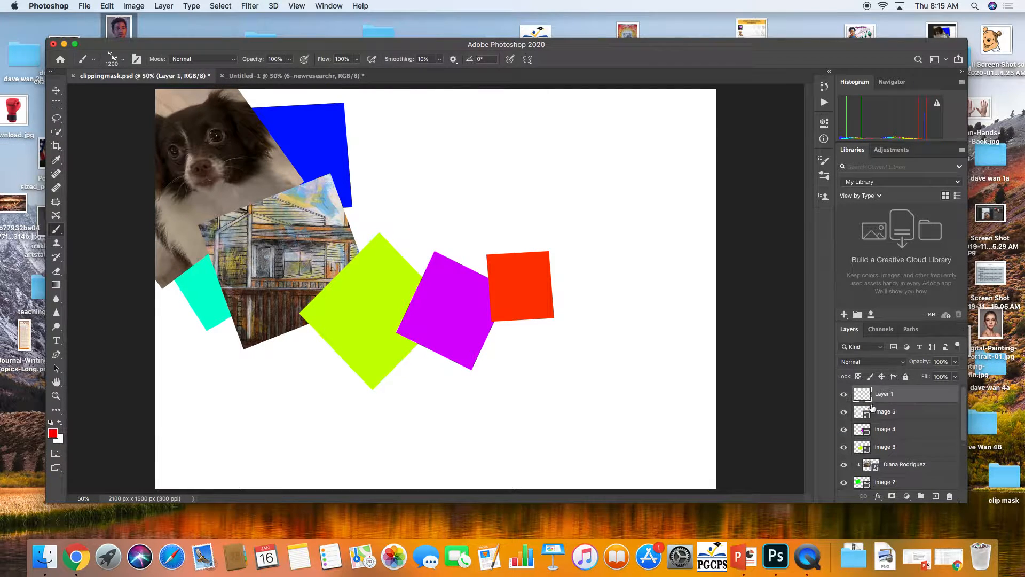
Pick the Hard Round brush from the brush preset picker
left_click(93, 59)
left_click(123, 60)
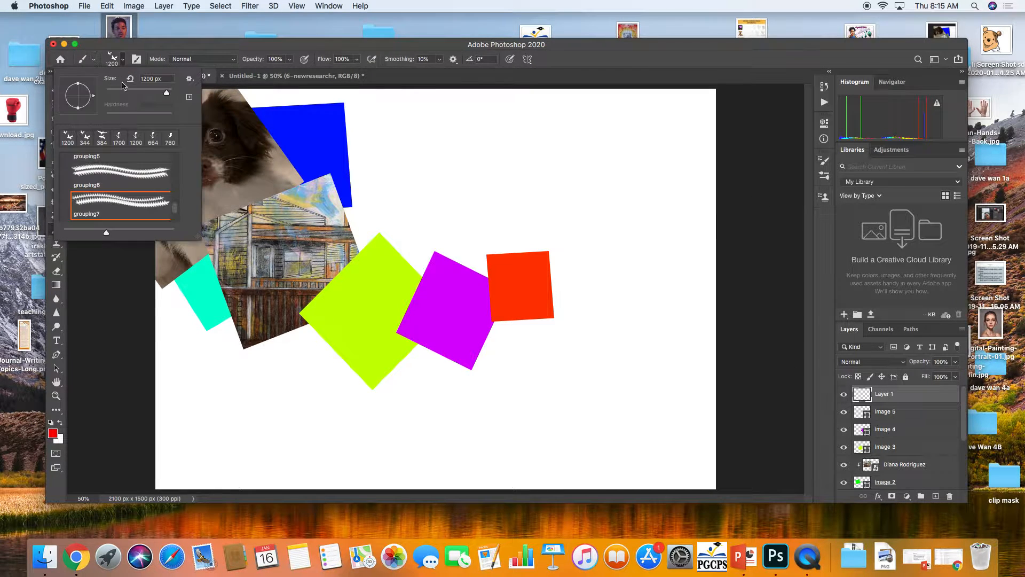
left_click_drag(176, 210, 179, 155)
left_click(138, 206)
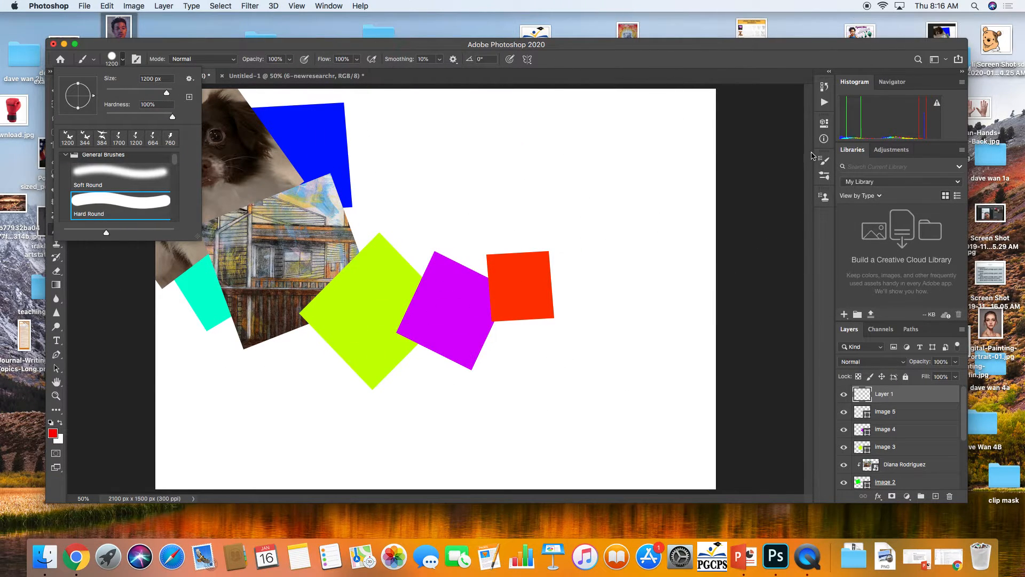
Reduce the brush to 50 px and paint a filled red circle in the canvas's upper right area
key("Escape")
key("bracketleft")
key("bracketleft")
key("bracketleft")
key("bracketleft")
key("bracketleft")
key("bracketleft")
key("bracketleft")
key("bracketleft")
key("bracketleft")
key("bracketleft")
key("bracketleft")
key("bracketleft")
key("bracketleft")
key("bracketleft")
key("bracketleft")
key("bracketleft")
key("bracketleft")
key("bracketleft")
key("bracketleft")
key("bracketleft")
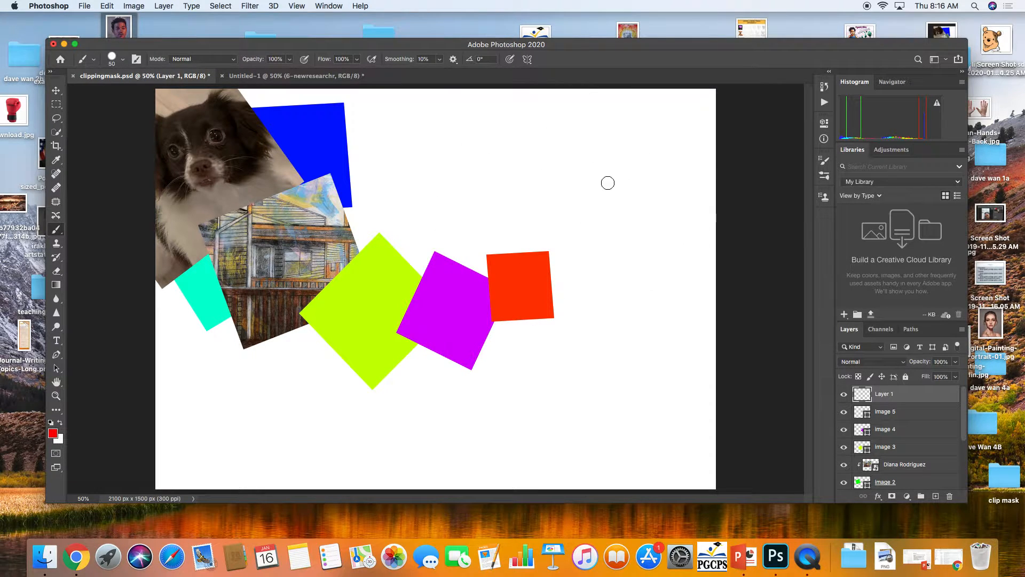
mouse_move(587, 197)
left_mouse_down()
mouse_move(638, 176)
mouse_move(599, 131)
mouse_move(566, 179)
mouse_move(618, 197)
mouse_move(617, 136)
mouse_move(599, 191)
mouse_move(585, 160)
mouse_move(584, 178)
mouse_move(595, 188)
mouse_move(615, 181)
left_mouse_up()
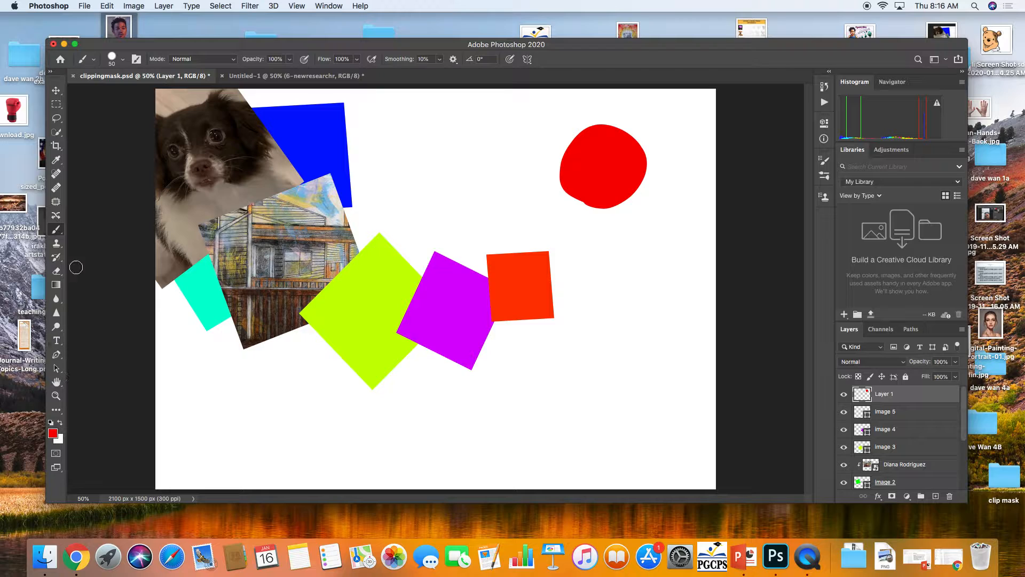
Erase two eyes and a smile out of the red circle with the Eraser
left_click(56, 271)
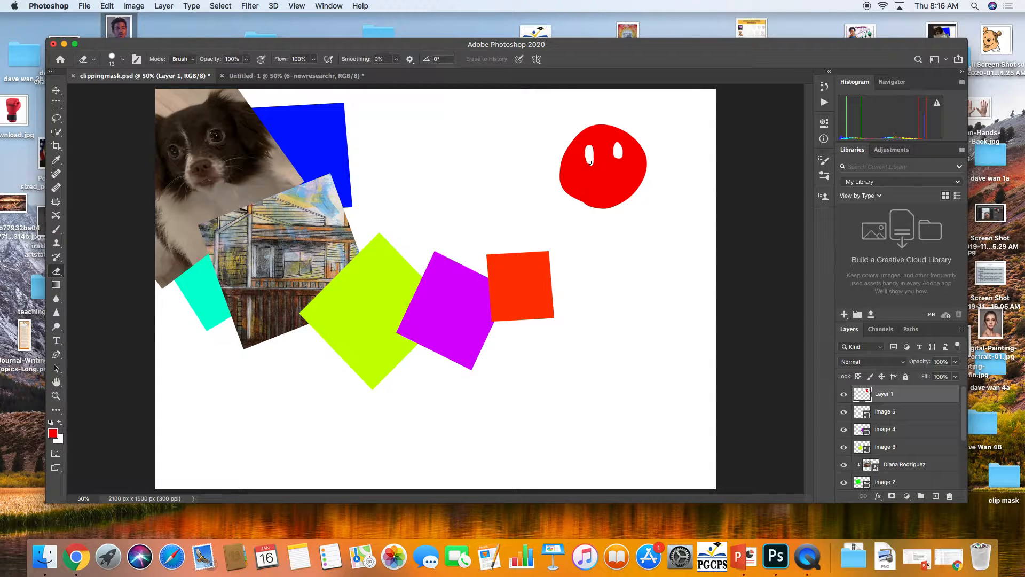
left_click_drag(594, 189, 624, 178)
Enlarge the smiley face with Free Transform
key("ctrl+t")
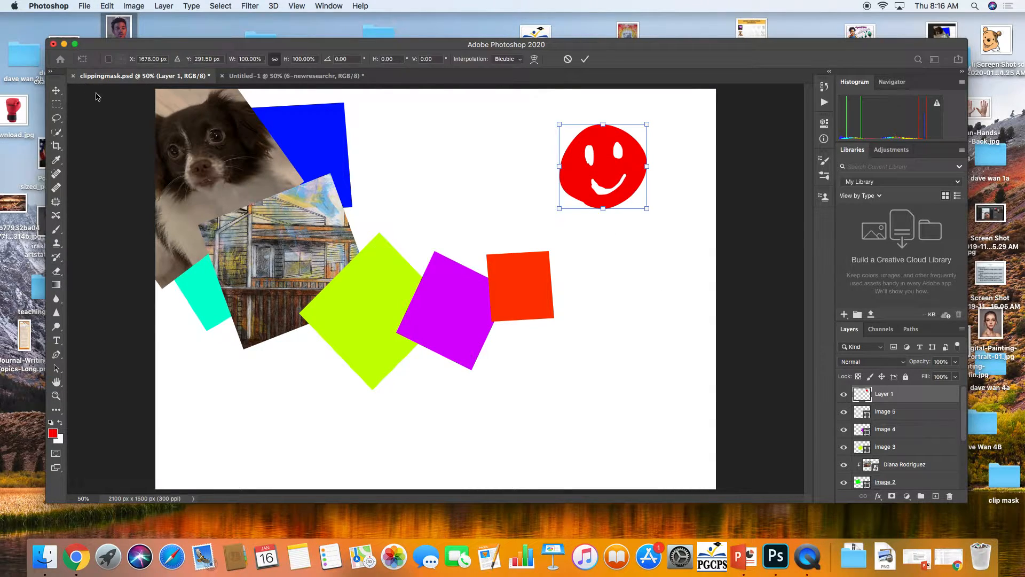
left_click_drag(559, 207, 406, 357)
key("e")
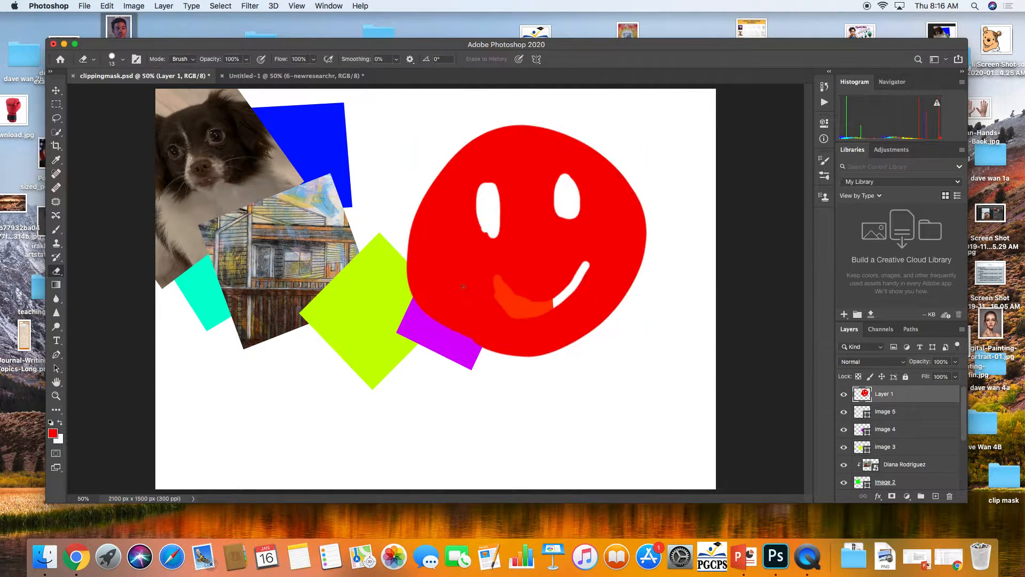
Shrink the smiley face back to a small size in the canvas's upper right corner
key("super+t")
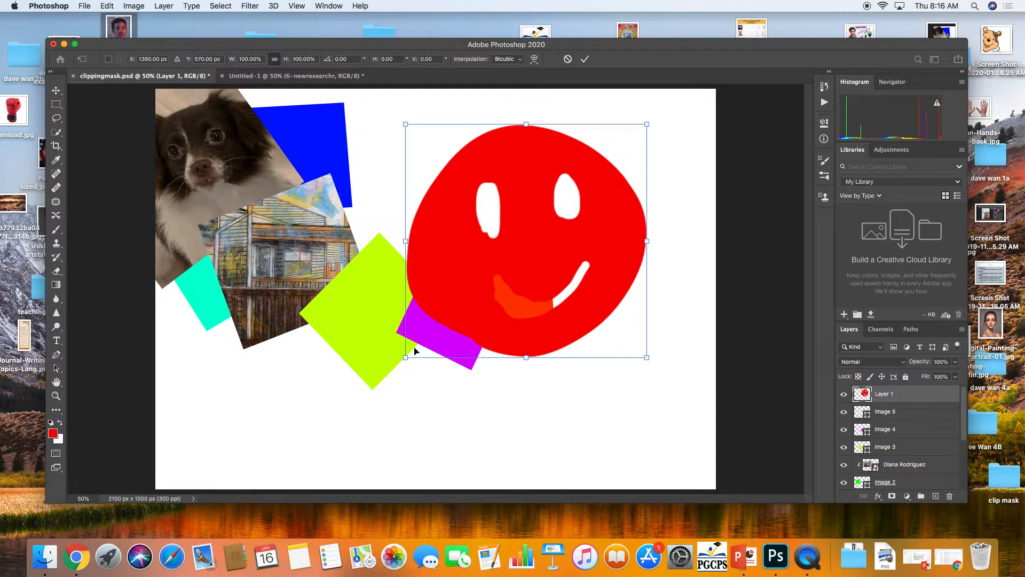
left_click_drag(406, 355, 570, 199)
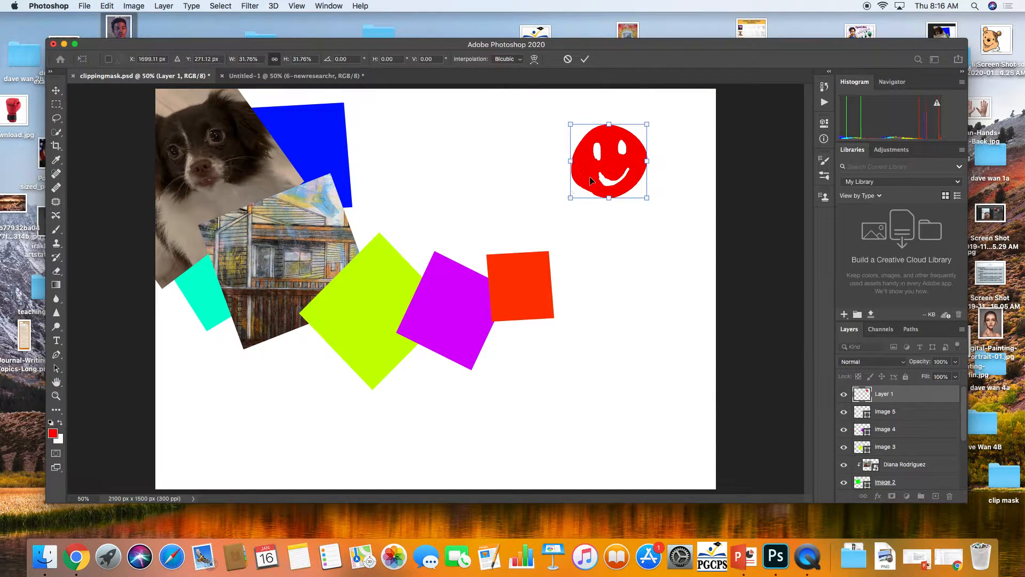
key("e")
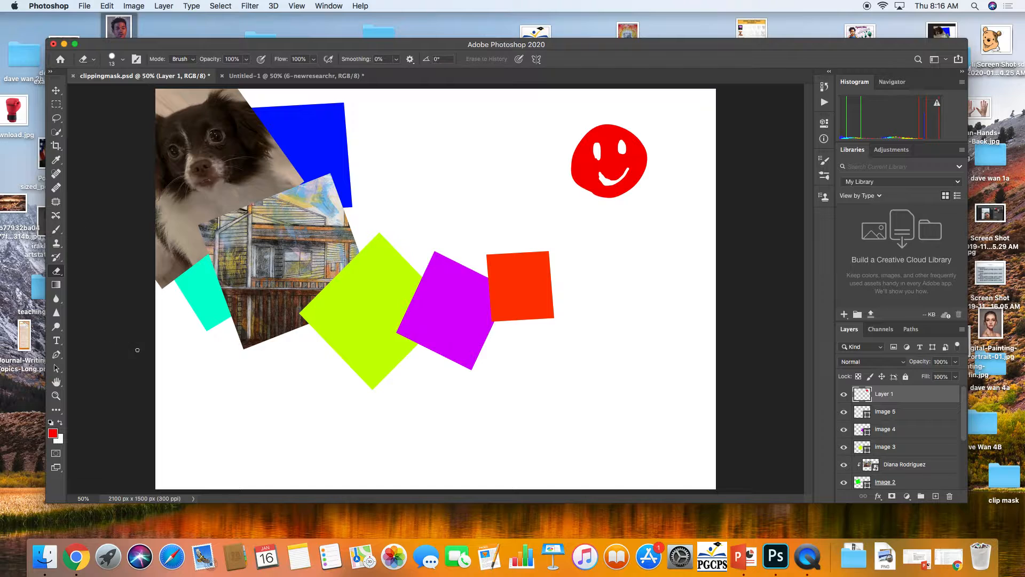
left_click_drag(169, 48, 514, 63)
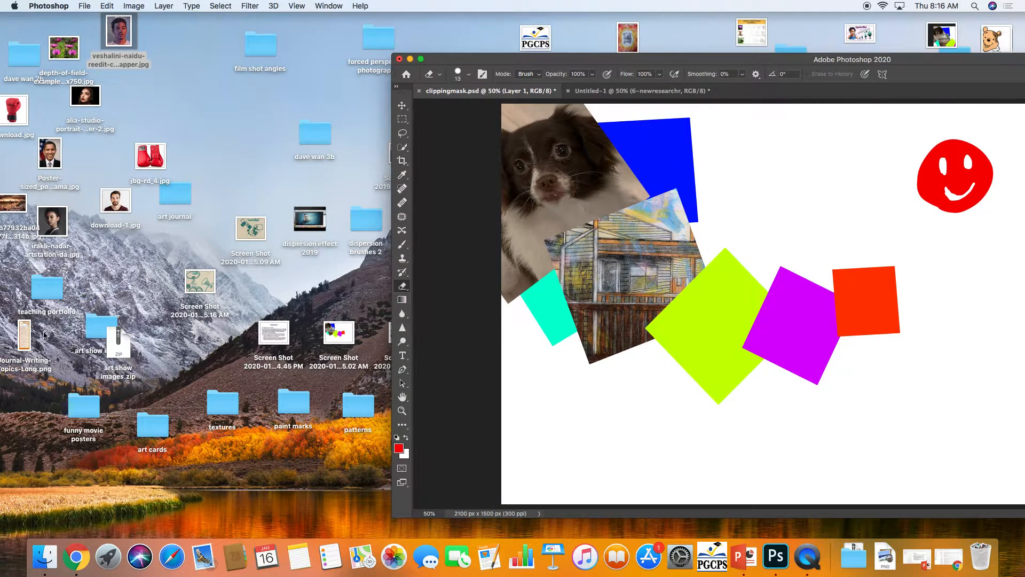
left_click(89, 335)
double_click(89, 335)
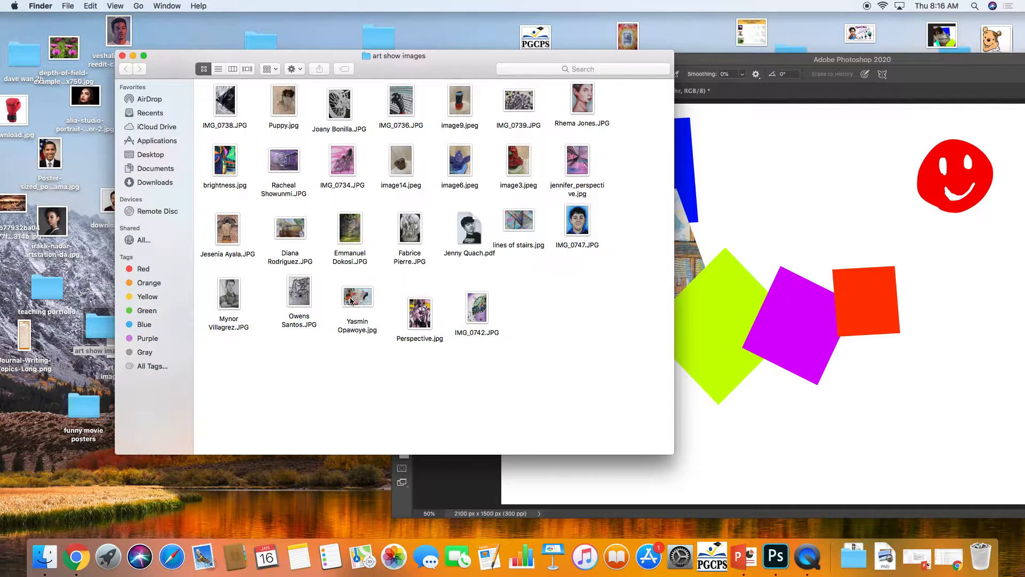
left_click_drag(351, 301, 889, 221)
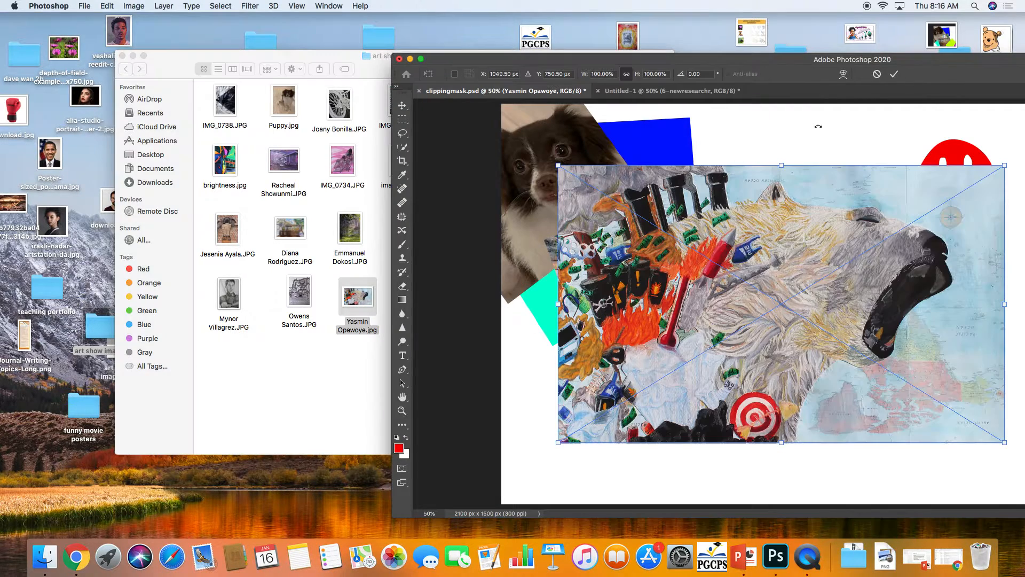
left_click_drag(852, 61, 481, 51)
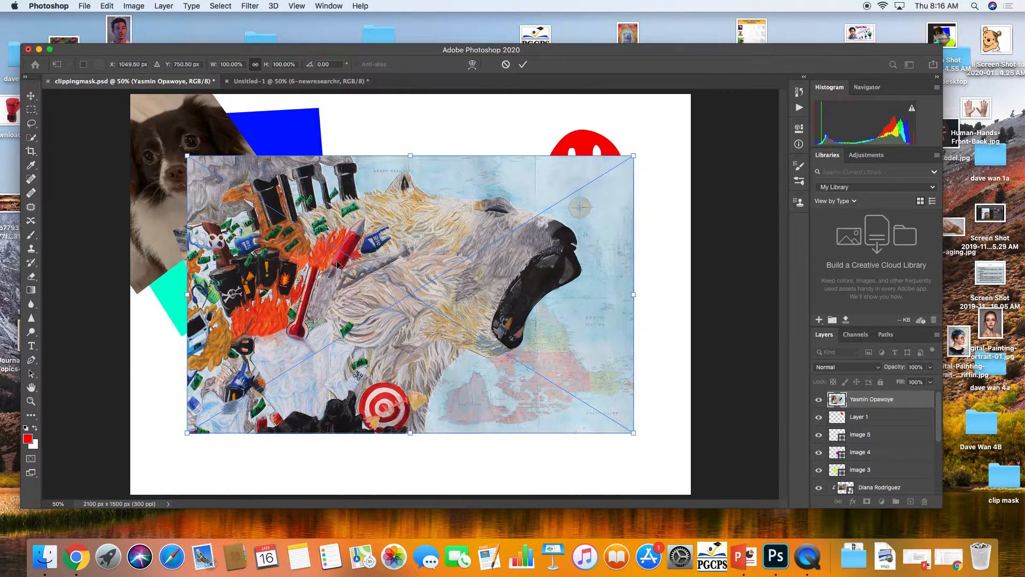
left_click_drag(185, 432, 341, 342)
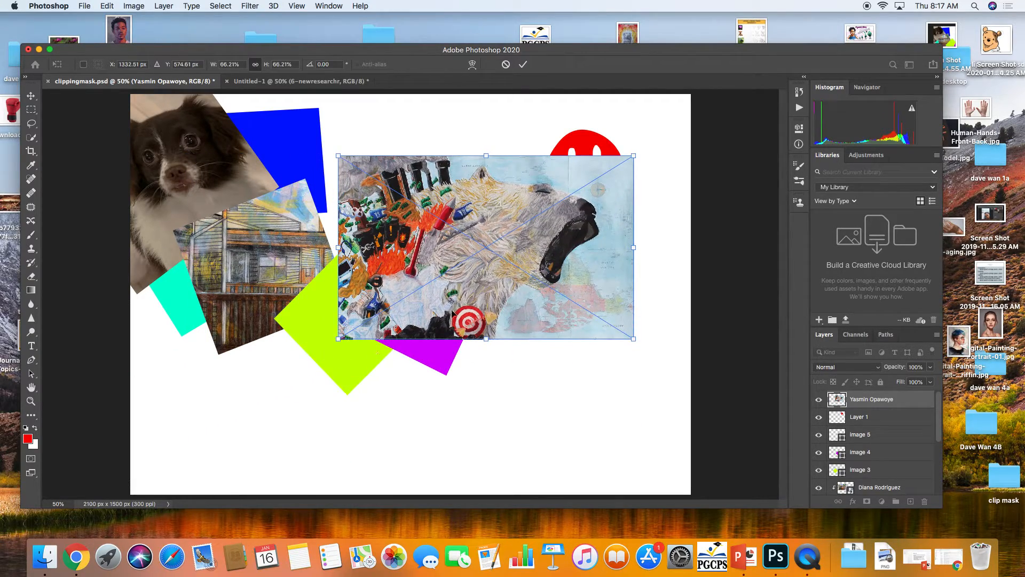
mouse_move(452, 312)
left_mouse_down()
mouse_move(487, 249)
mouse_move(500, 267)
left_mouse_up()
key("Return")
key("e")
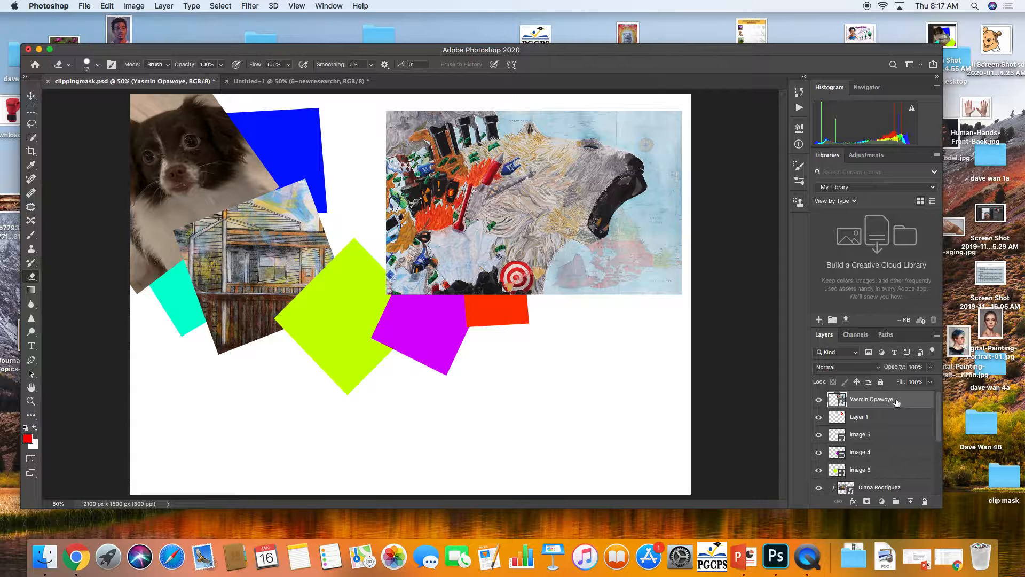
right_click(876, 402)
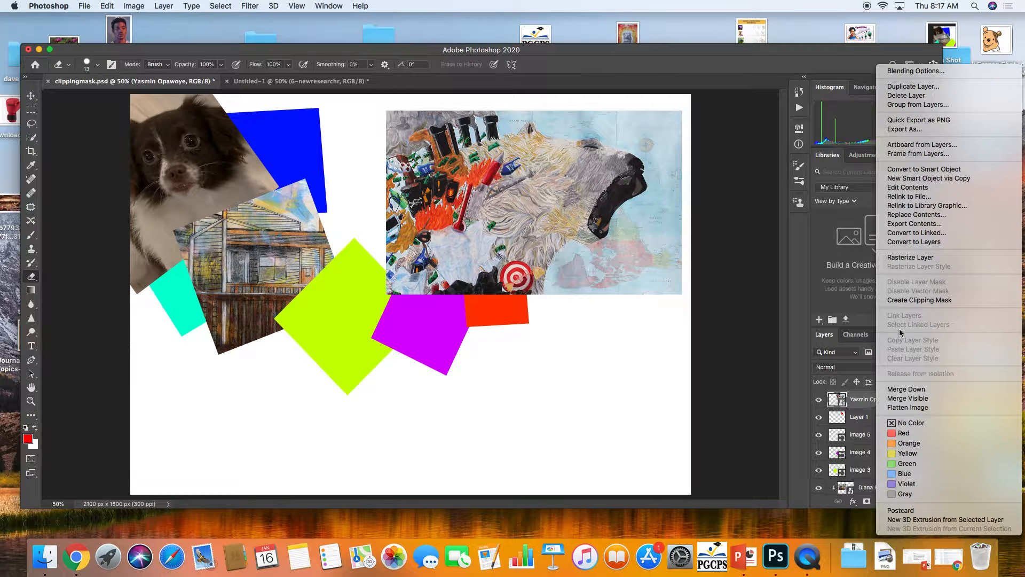
left_click(903, 299)
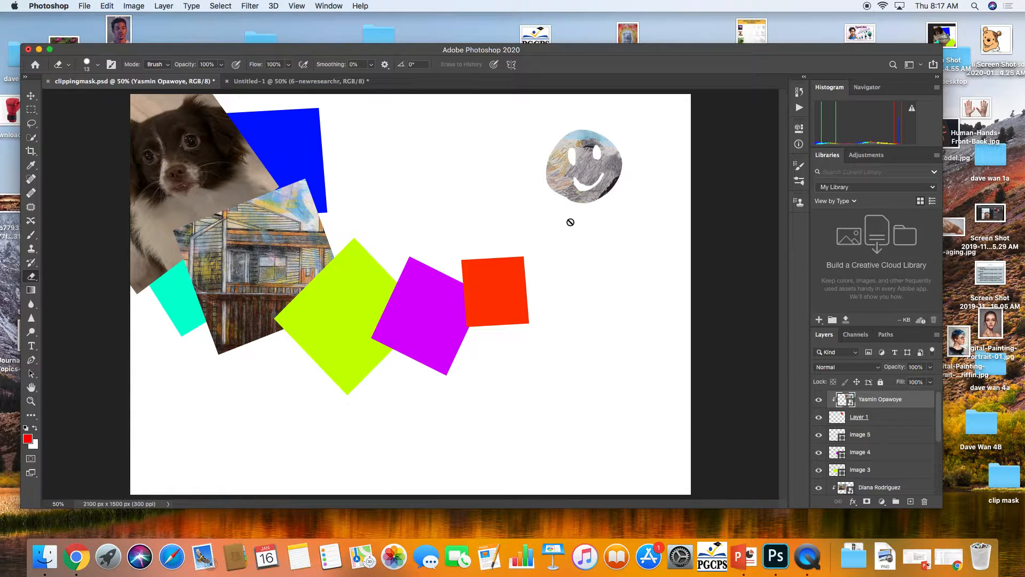
left_click(29, 96)
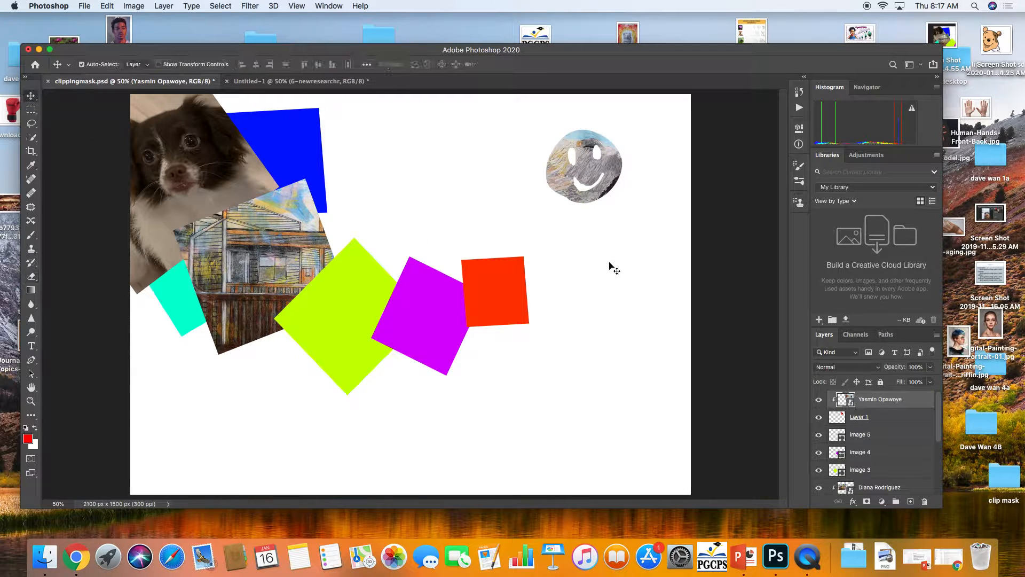
mouse_move(558, 183)
left_mouse_down()
mouse_move(570, 167)
mouse_move(534, 191)
mouse_move(571, 180)
mouse_move(556, 172)
left_mouse_up()
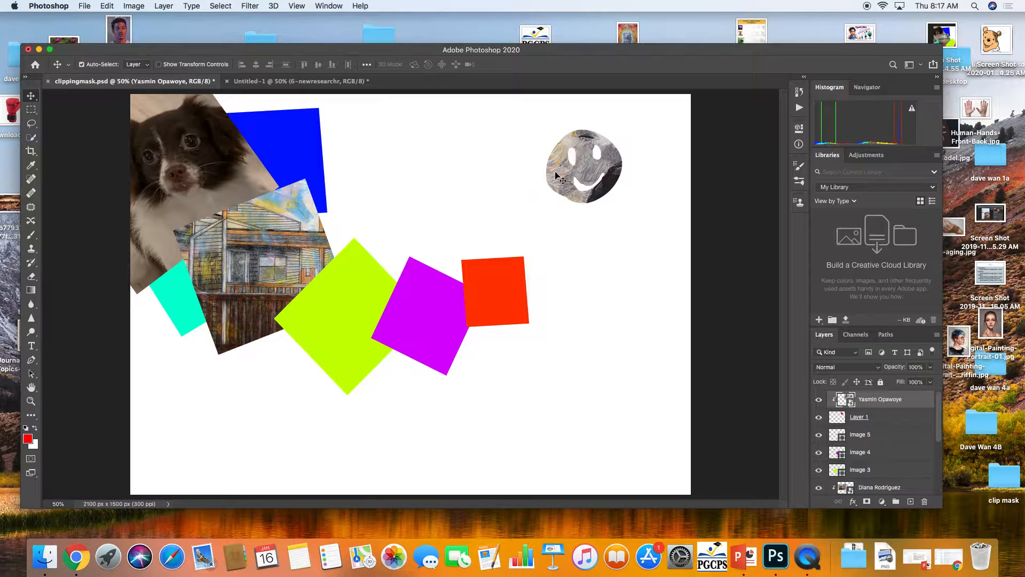
key("ctrl+t")
left_click_drag(381, 284, 444, 264)
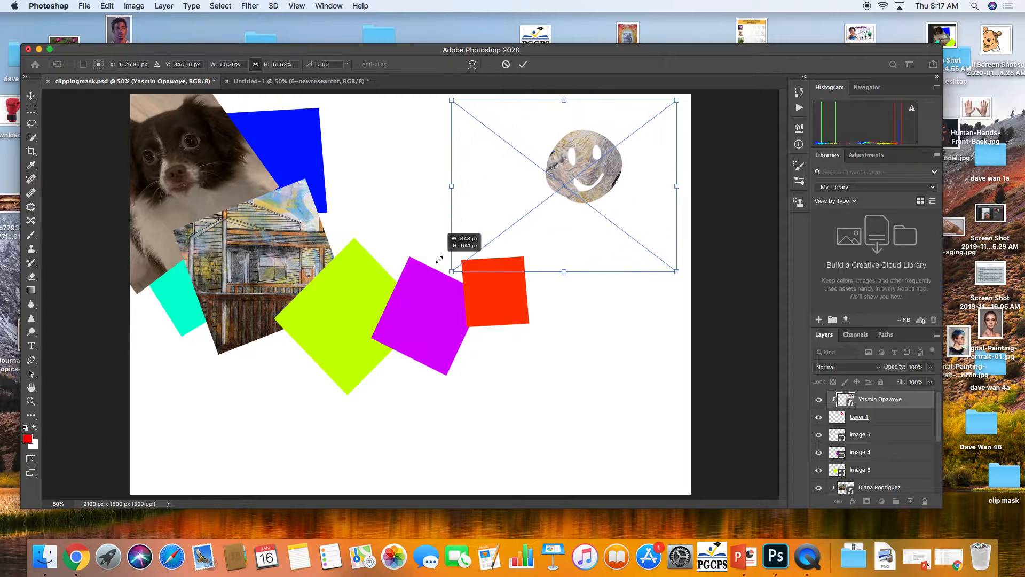
left_click_drag(508, 175, 465, 187)
key("Return")
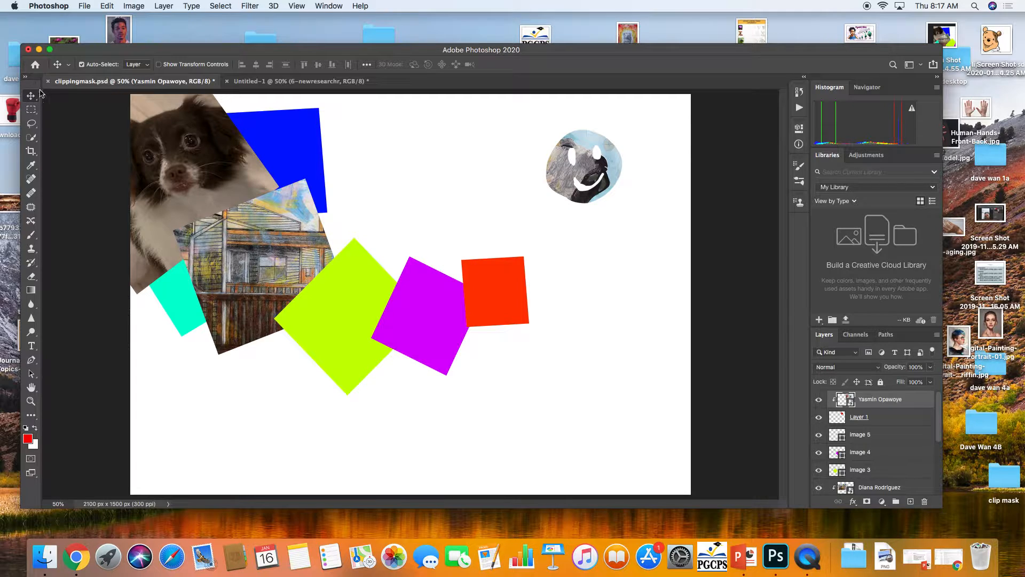
Switch to the Brush tool and browse the brush preset picker
left_click(31, 234)
left_click(98, 64)
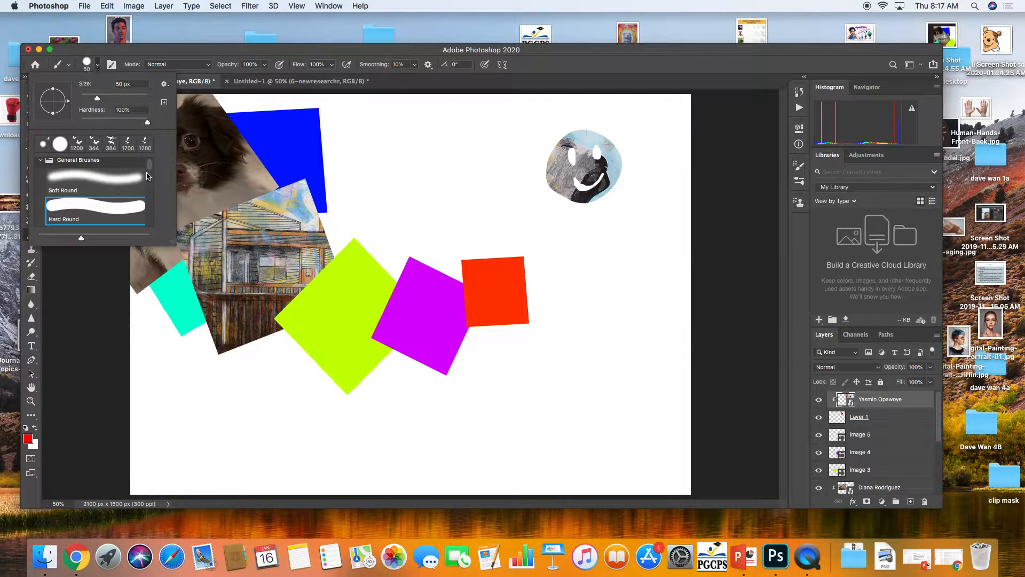
scroll(150, 187, "down", 2)
left_click_drag(150, 186, 146, 224)
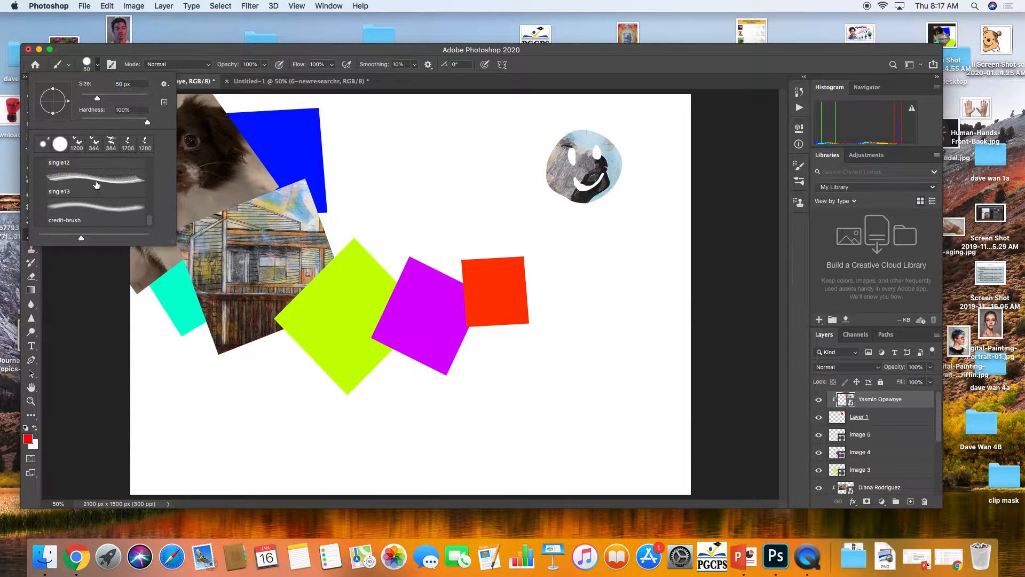
Open the Brush Settings panel and select the 54 px textured brush tip
left_click(328, 6)
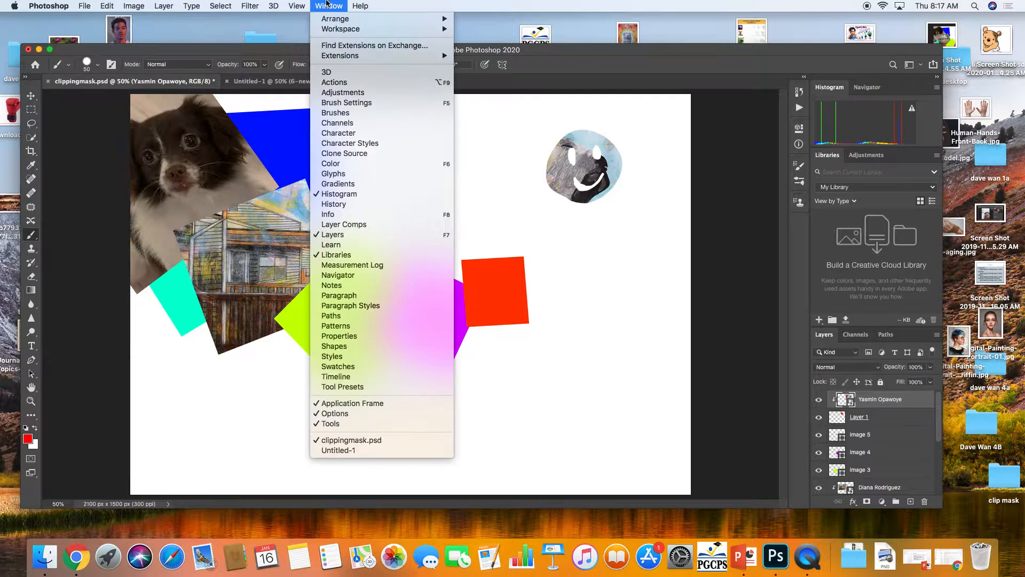
left_click(359, 106)
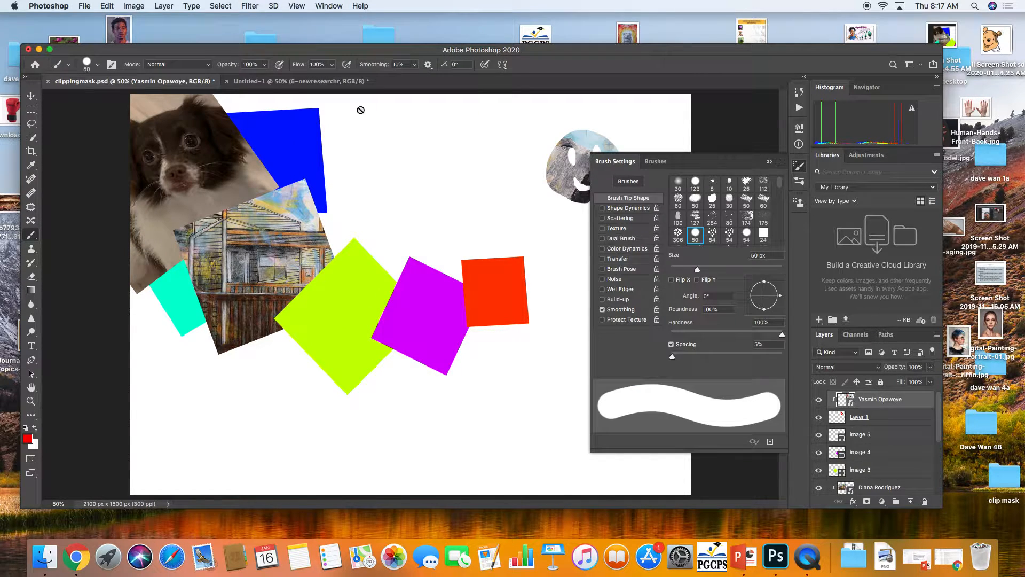
left_click(678, 234)
left_click(712, 234)
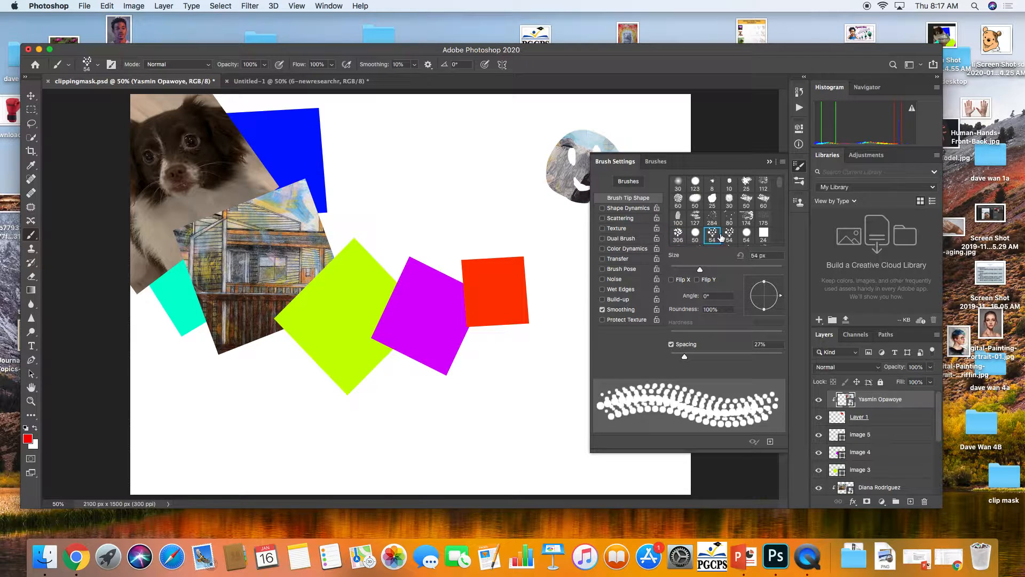
left_click(729, 235)
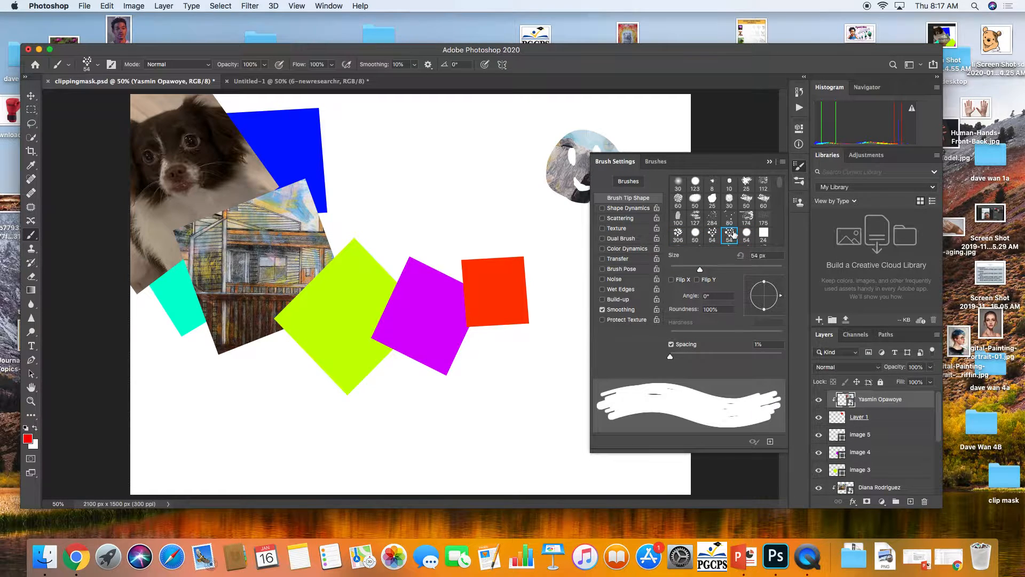
Browse the brush presets and open the splatter_01 set, picking the splatter_08 brush
left_click(654, 163)
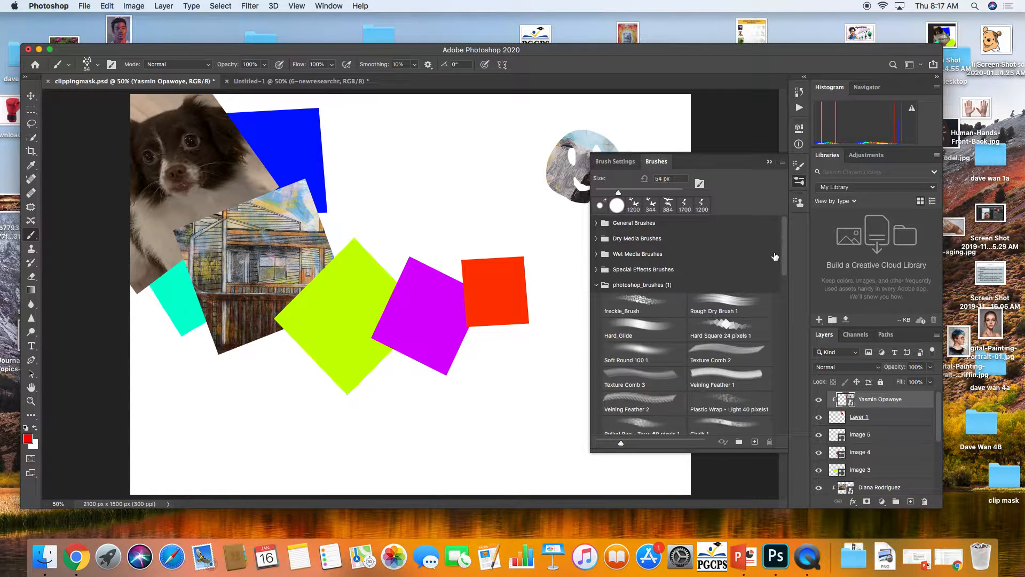
scroll(774, 256, "down", 10)
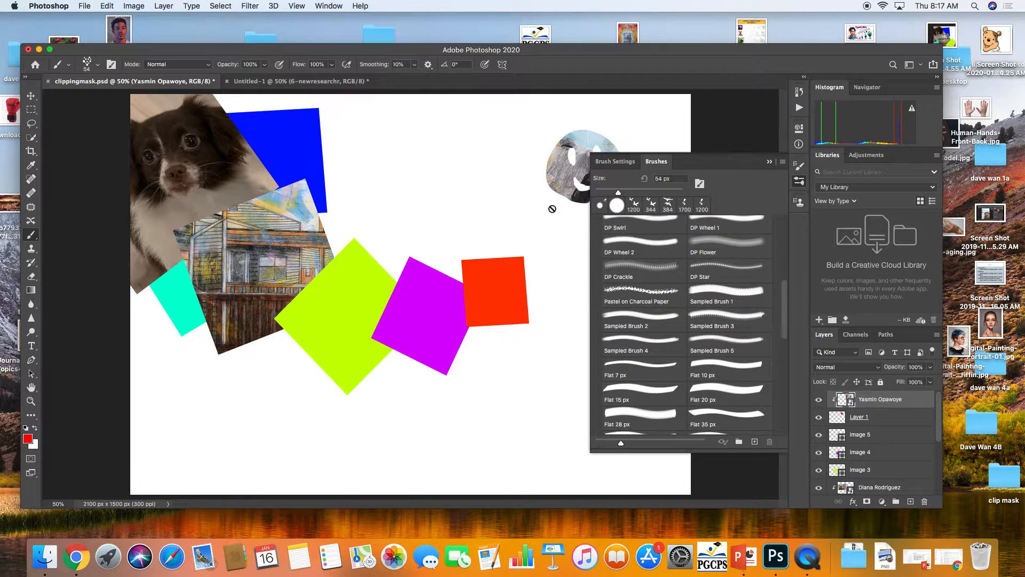
left_click(657, 290)
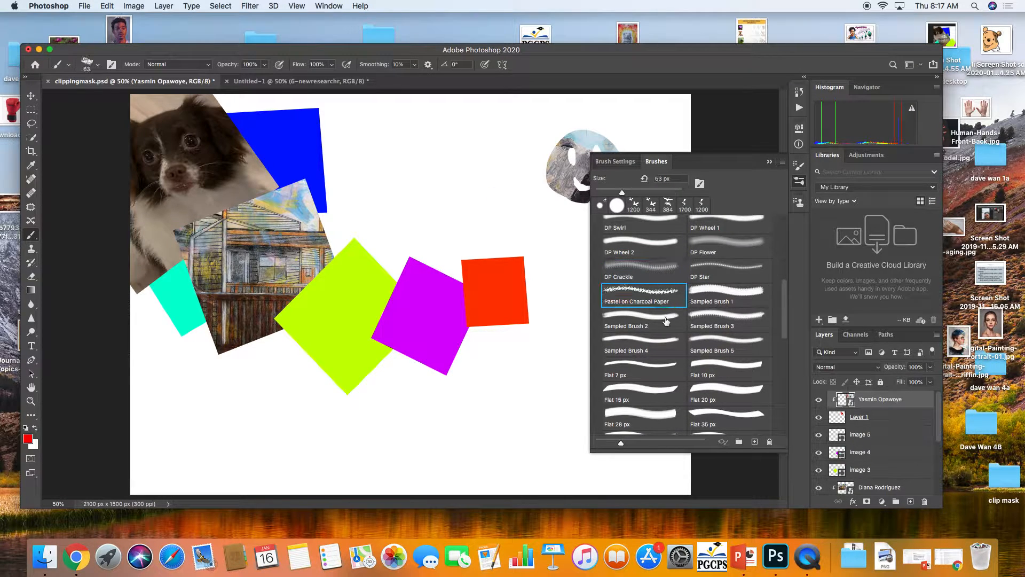
scroll(774, 310, "down", 10)
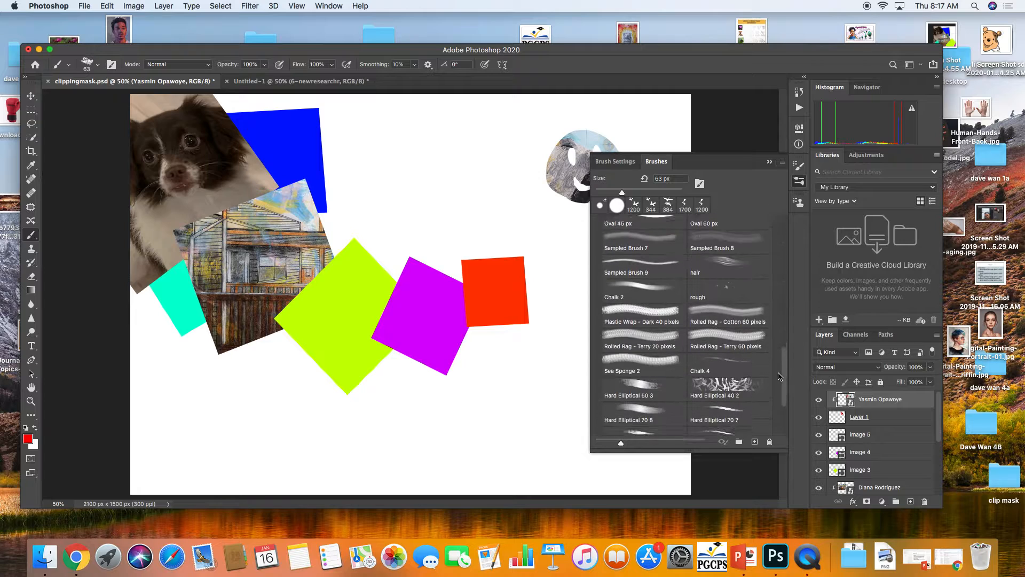
scroll(775, 406, "down", 1)
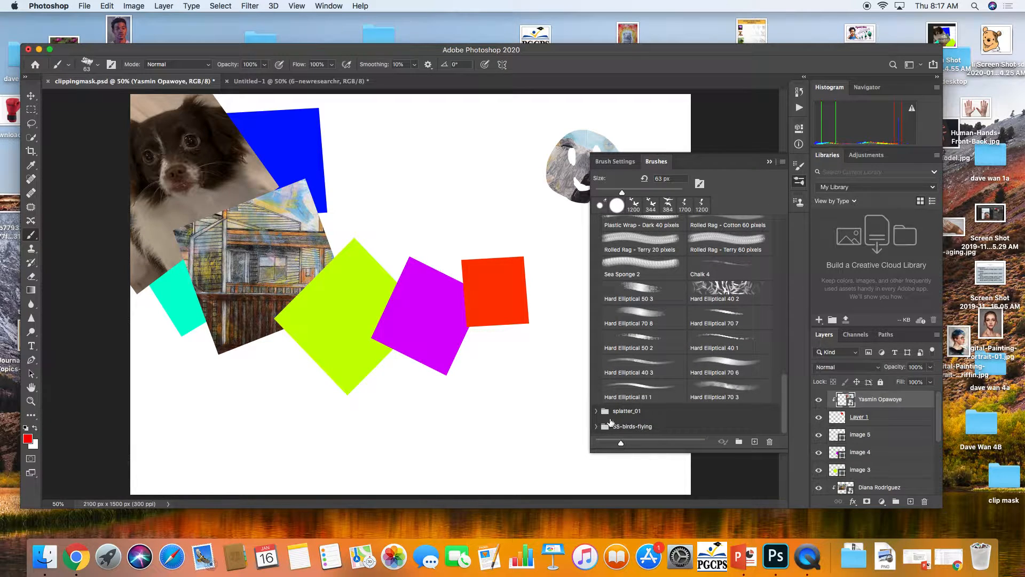
left_click(596, 411)
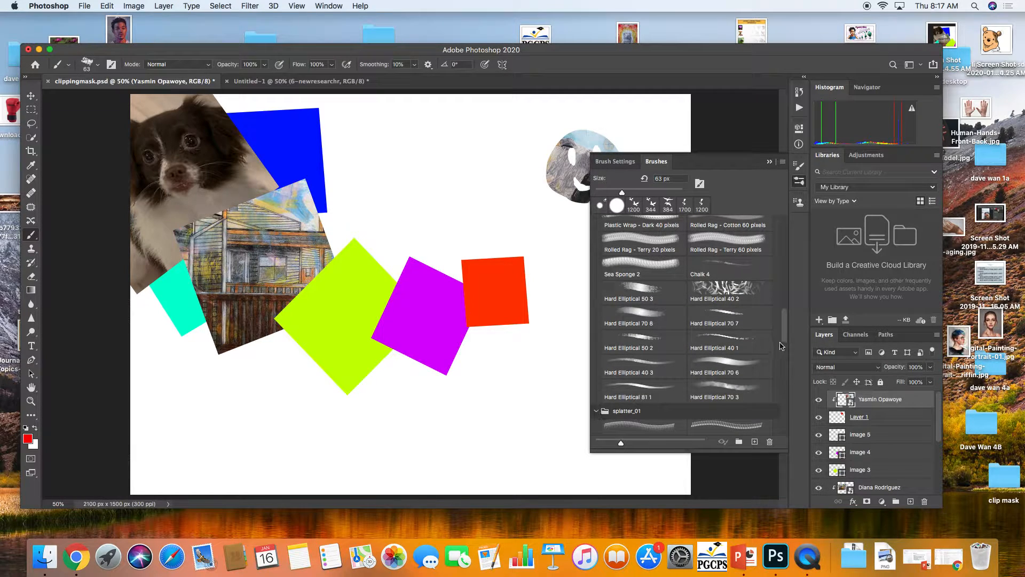
left_click_drag(779, 345, 787, 368)
left_click(736, 315)
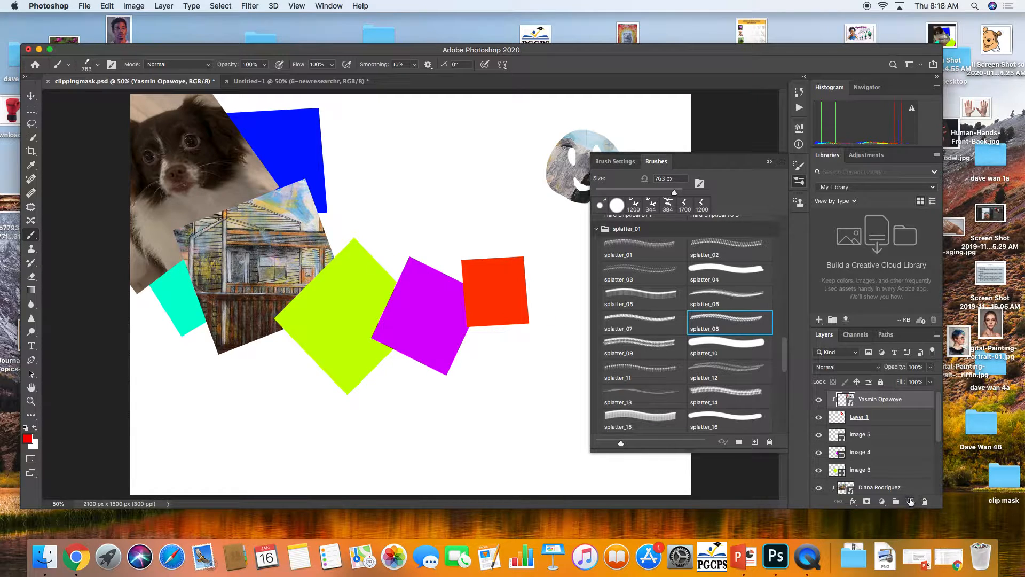
Add a new layer named brush and rename Layer 1 as smiley
left_click(910, 500)
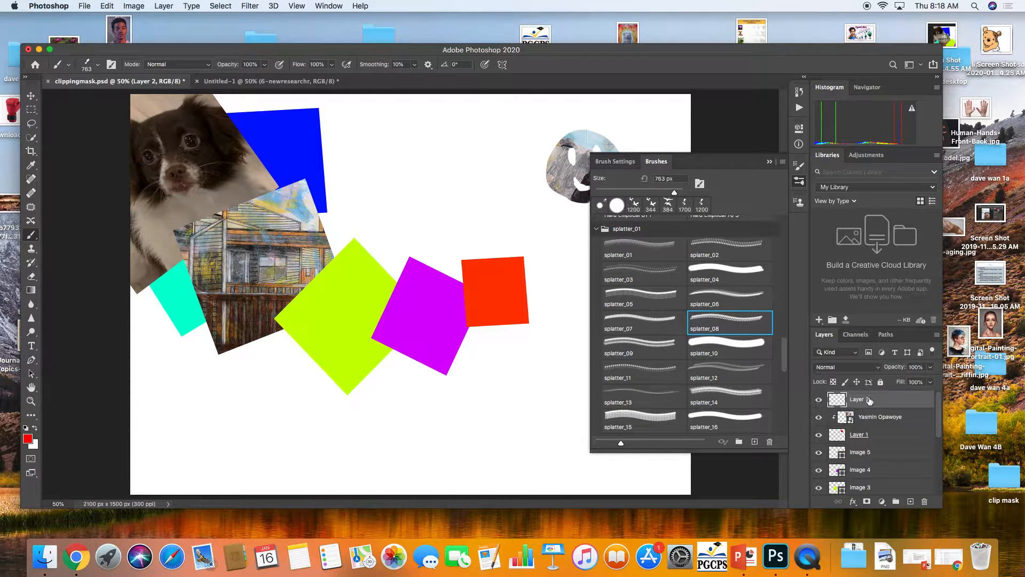
double_click(859, 435)
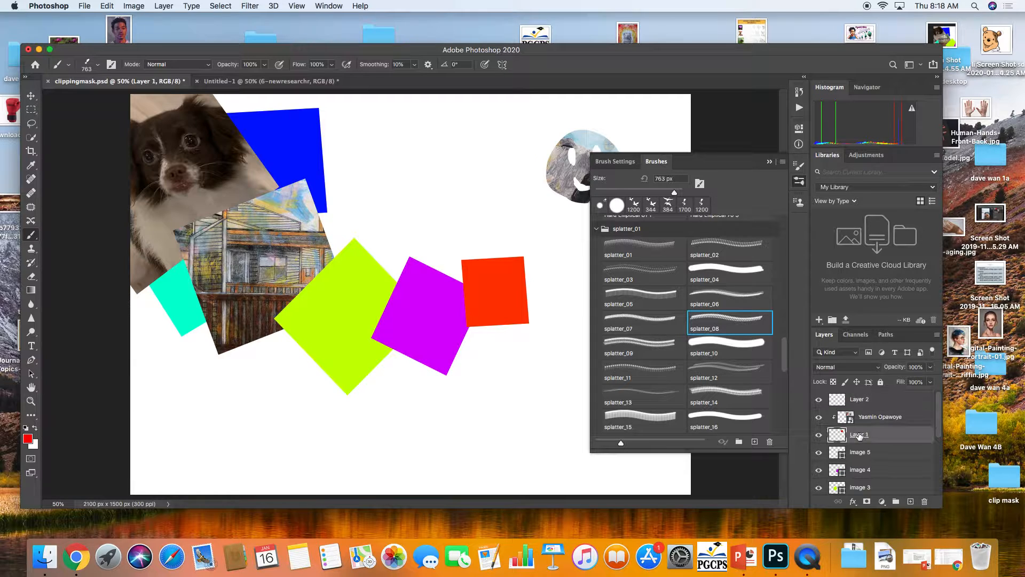
type("smiley")
double_click(866, 399)
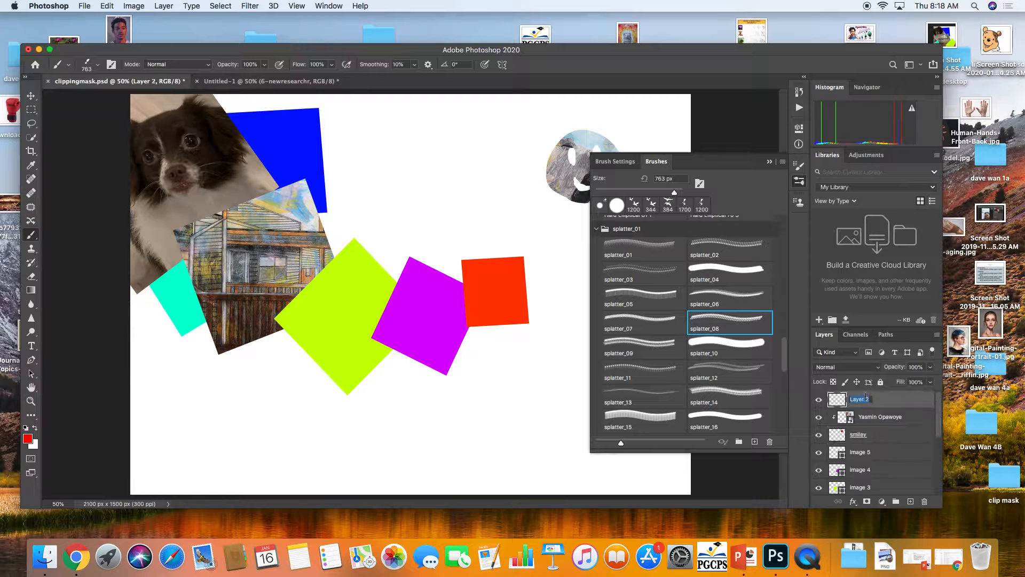
type("brush")
key("Return")
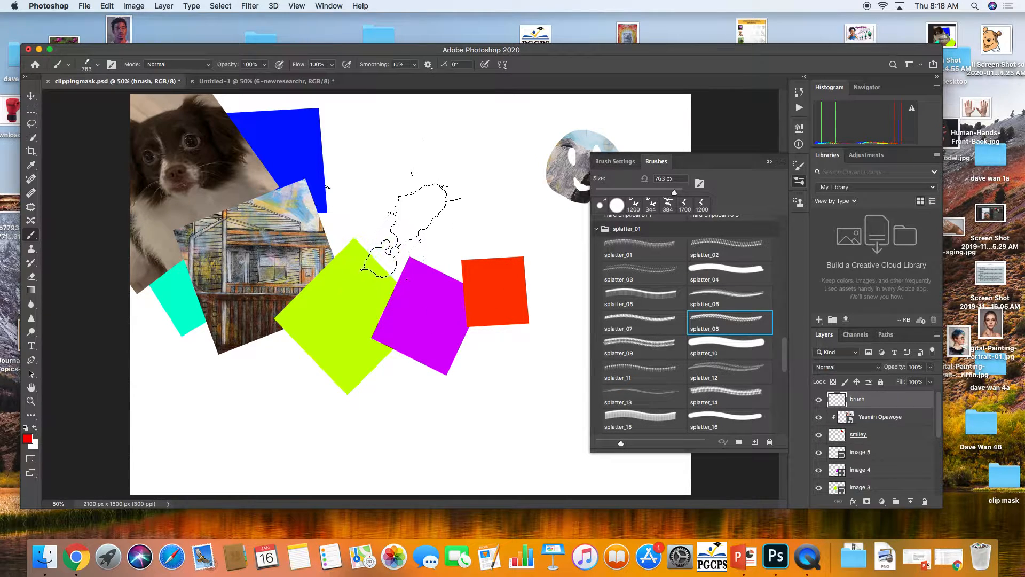
Stamp a red splatter above the green square with the splatter_09 brush, then enlarge the brush to 1100 px
left_click(664, 347)
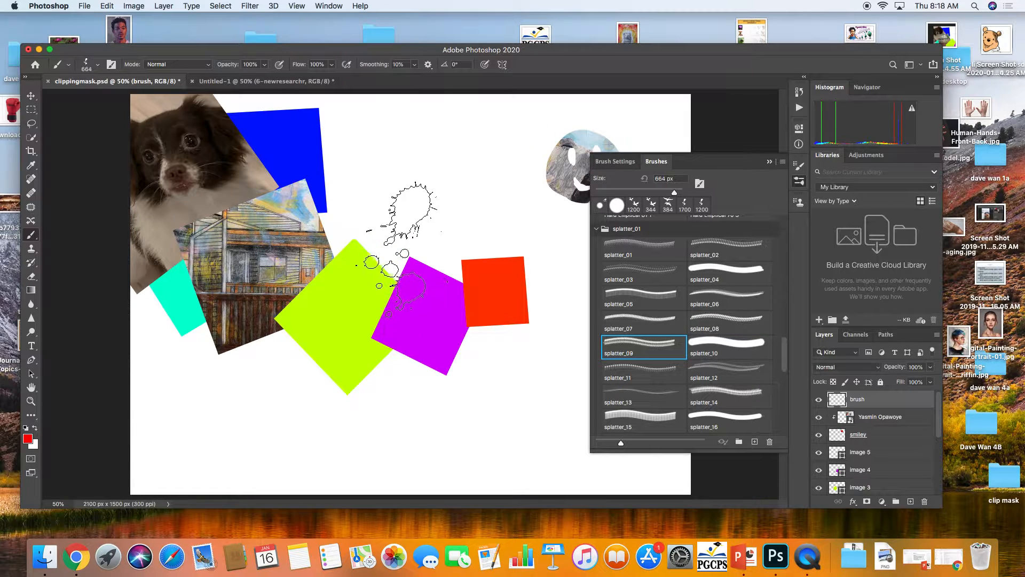
left_click(401, 238)
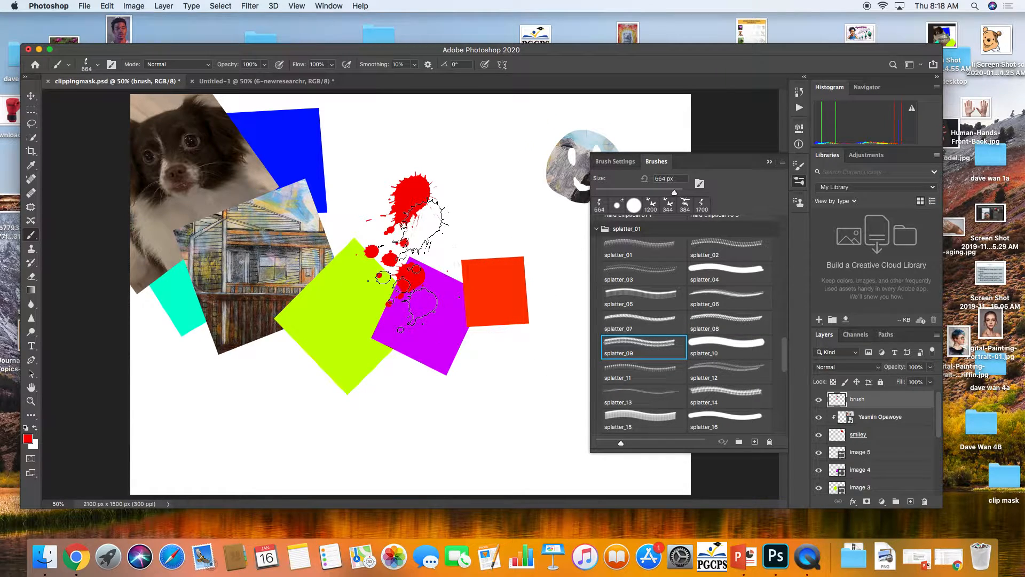
key("bracketright")
key("bracketright")
key("bracketright")
key("bracketright")
key("bracketright")
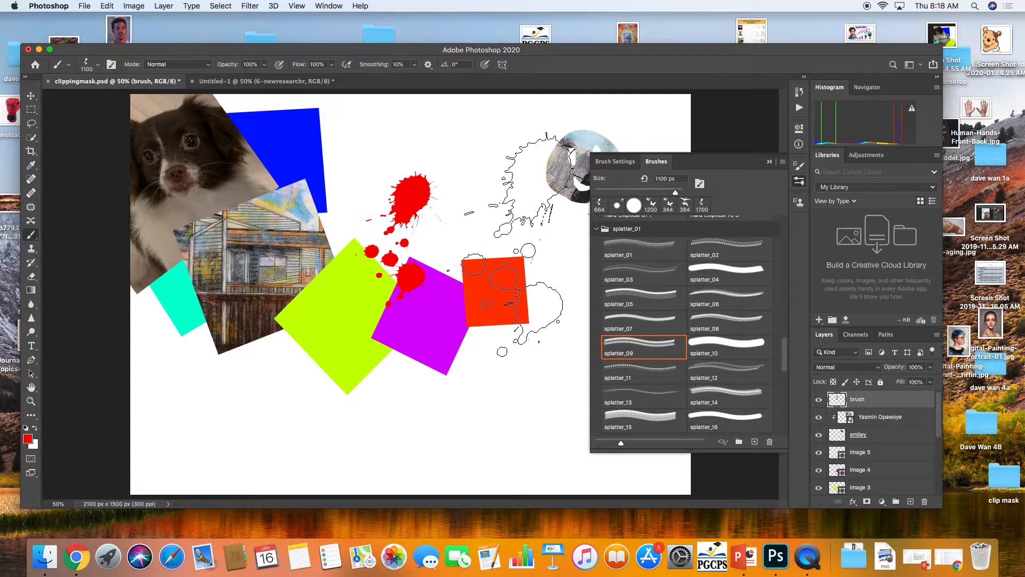
Rotate the brush tip angle to -76° and stamp several large red splatters across the green, purple and orange squares
left_click(615, 162)
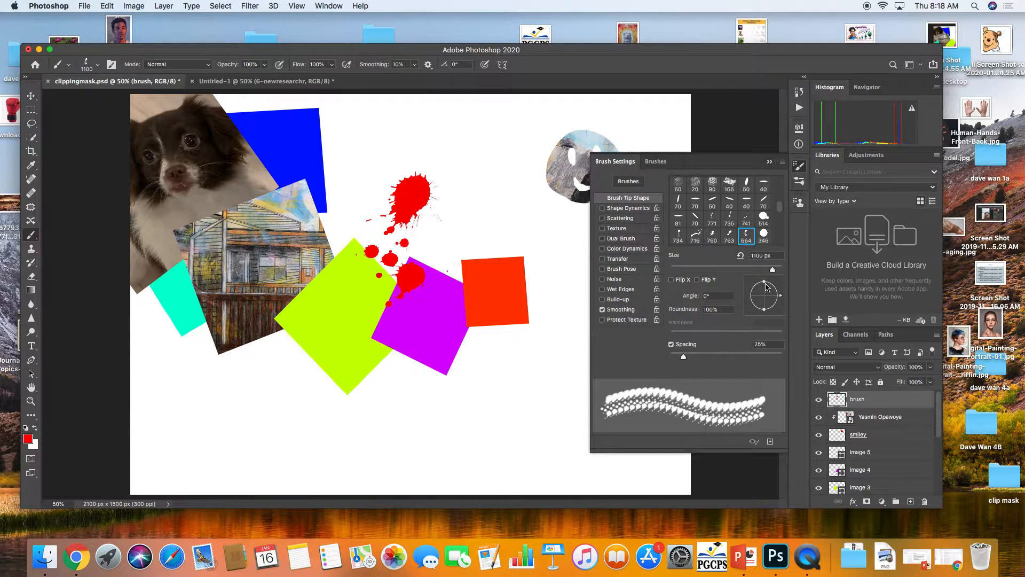
left_click_drag(780, 296, 768, 313)
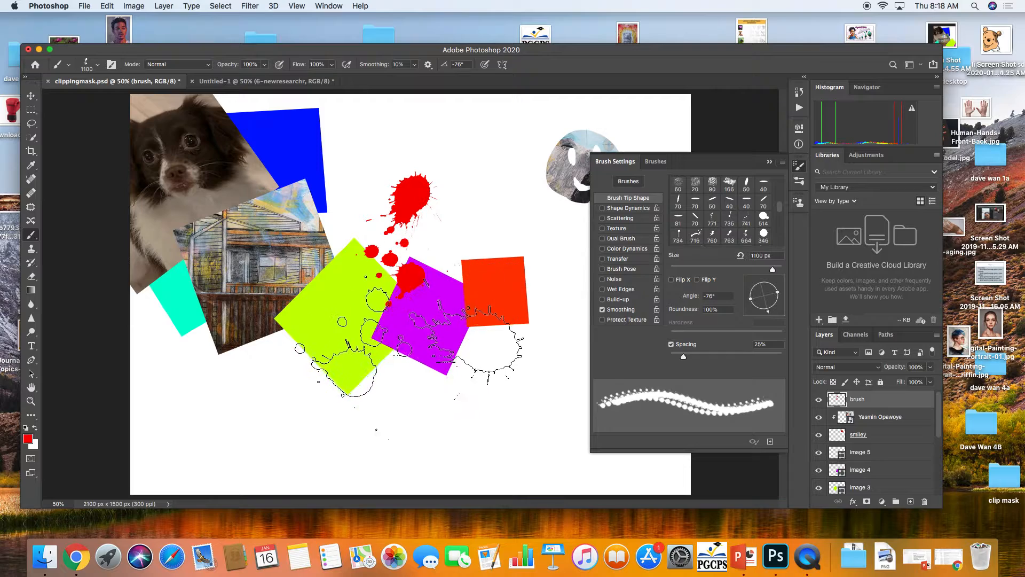
left_click(426, 357)
left_click(374, 287)
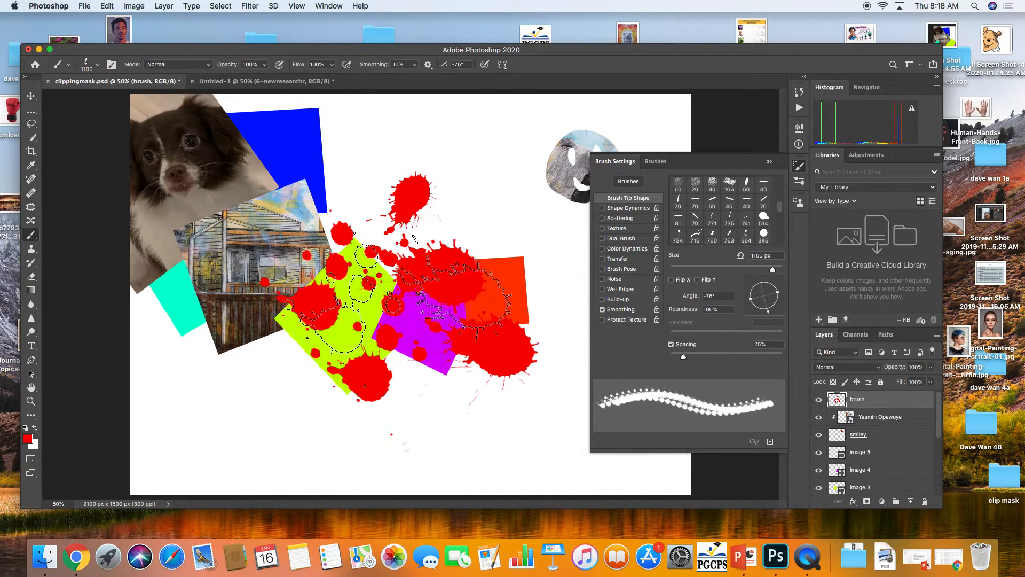
left_click(409, 308)
left_click(355, 309)
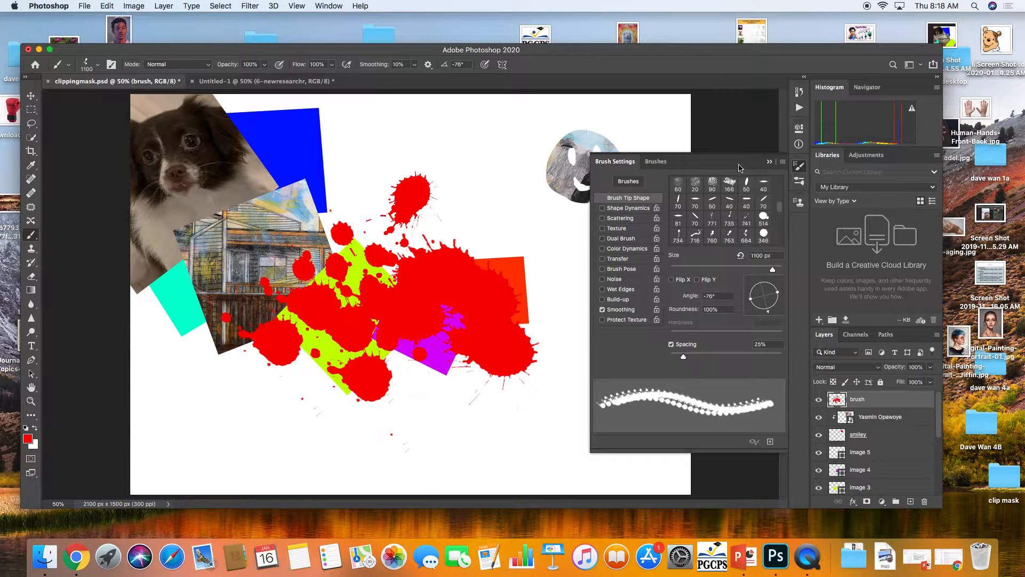
left_click(770, 162)
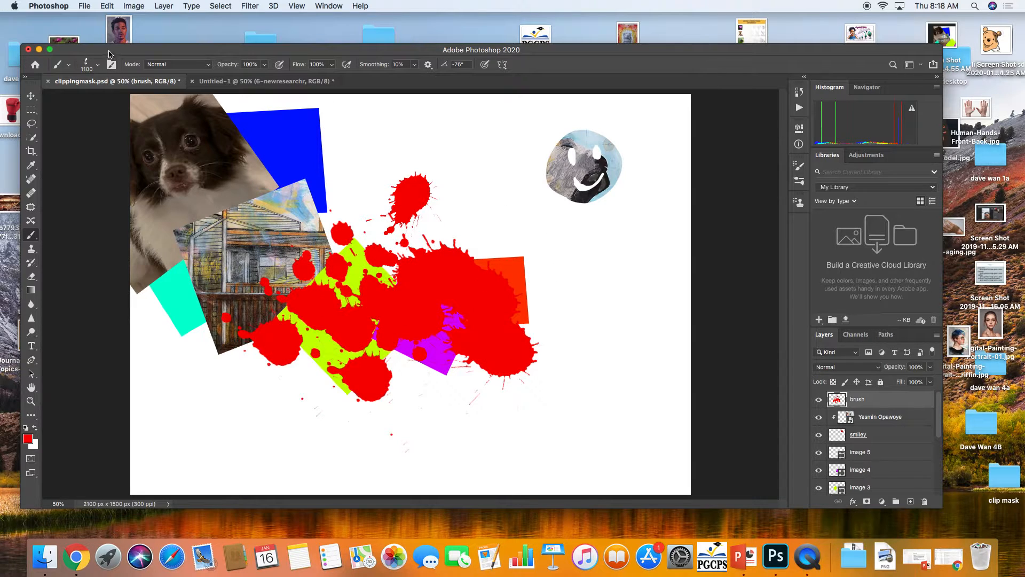
Drag lines of stairs.jpg from the art show images folder into the collage document
left_click_drag(108, 54, 314, 70)
left_click(215, 357)
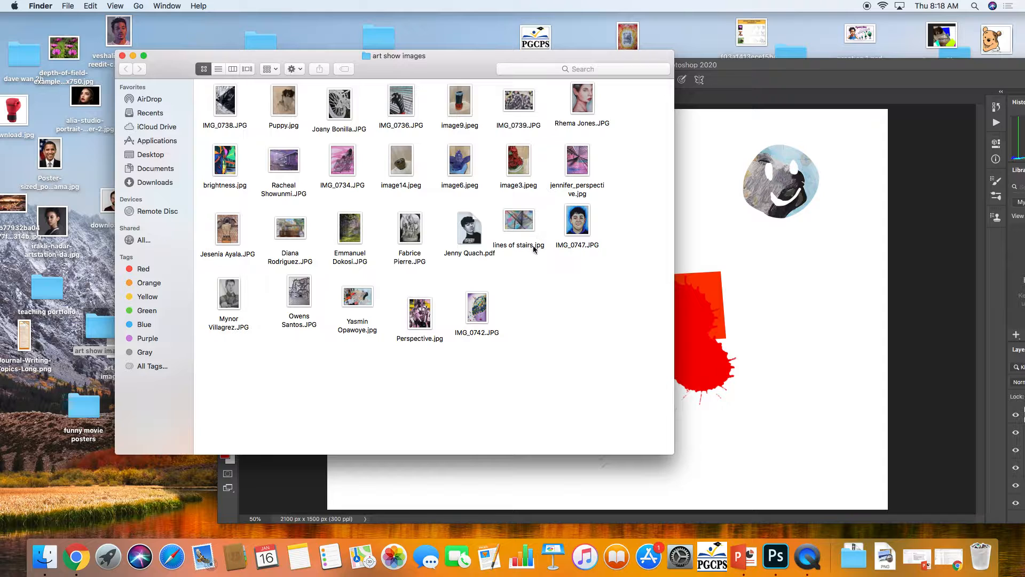
left_click_drag(523, 224, 757, 344)
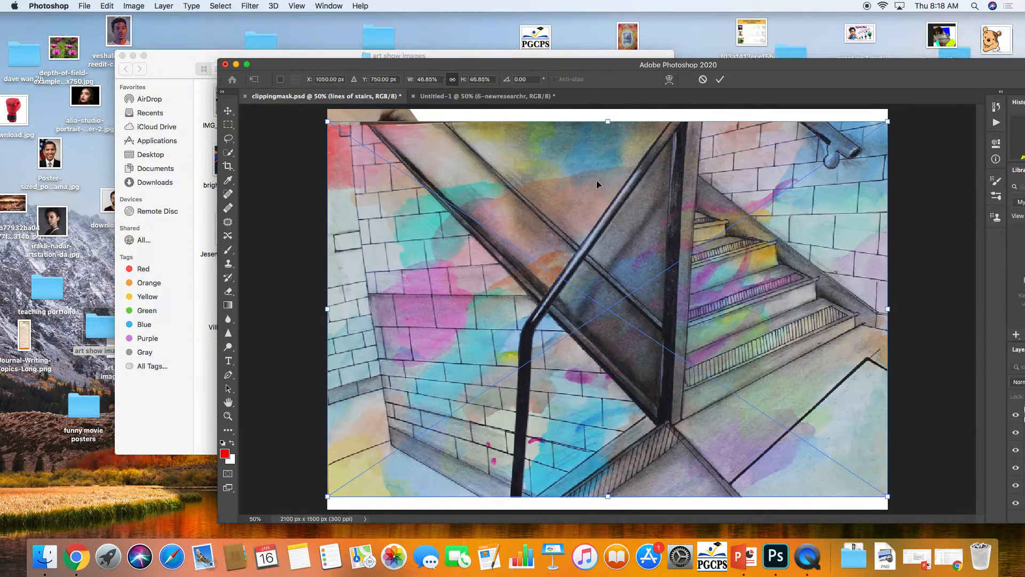
Scale down and position the placed lines of stairs image over the splatters, then commit the transform
left_click_drag(689, 65, 581, 39)
left_click_drag(780, 476, 586, 393)
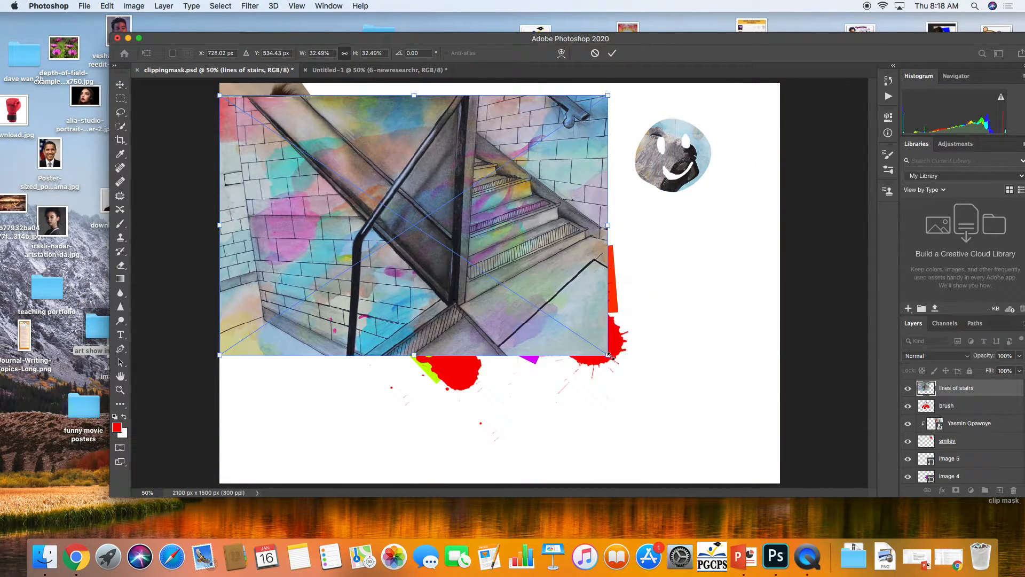
left_click_drag(611, 356, 526, 350)
left_click_drag(449, 280, 508, 314)
left_click_drag(598, 341, 649, 377)
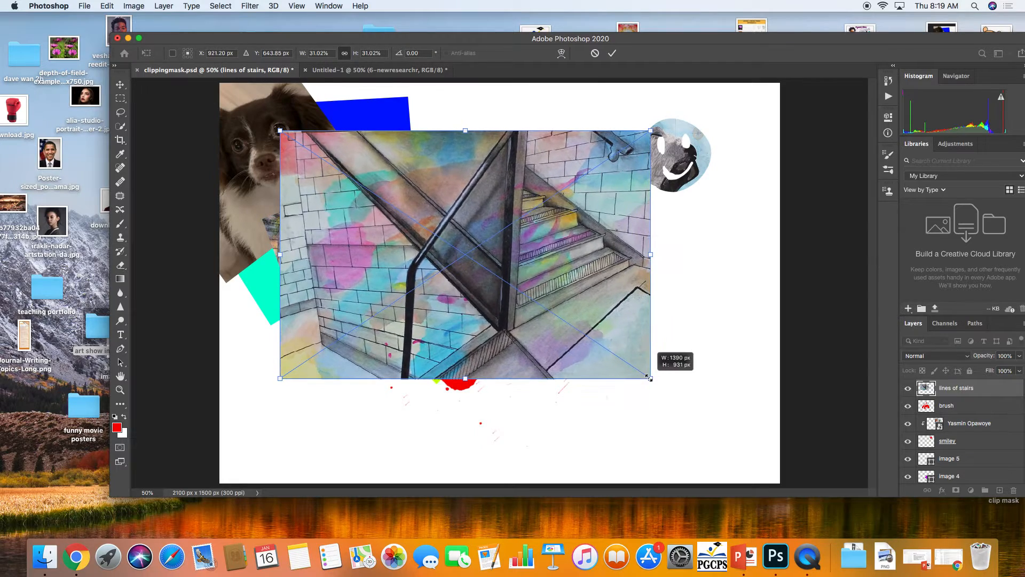
left_click_drag(550, 330, 565, 355)
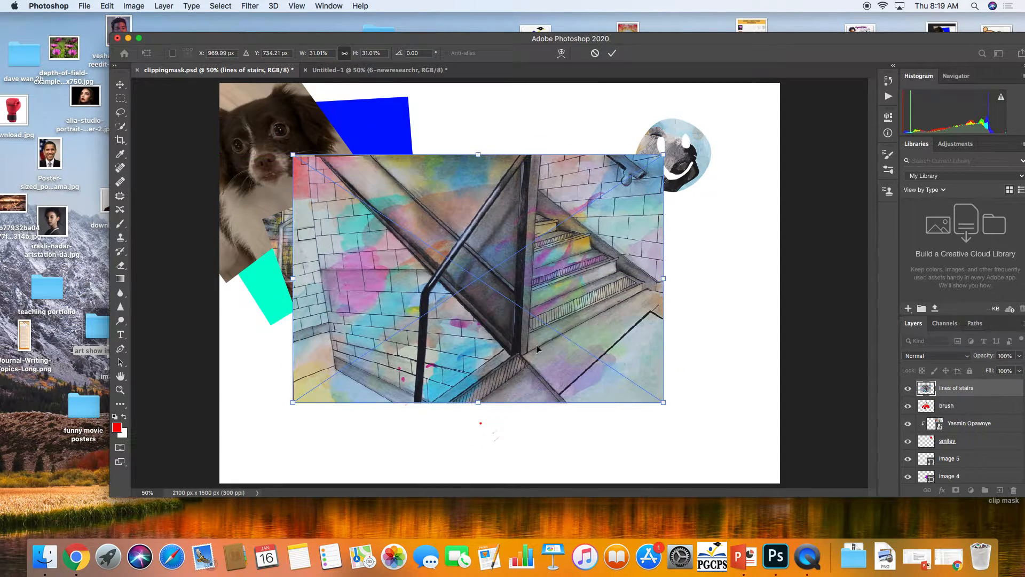
key("Return")
Create a clipping mask of the lines of stairs layer onto the brush layer
right_click(955, 391)
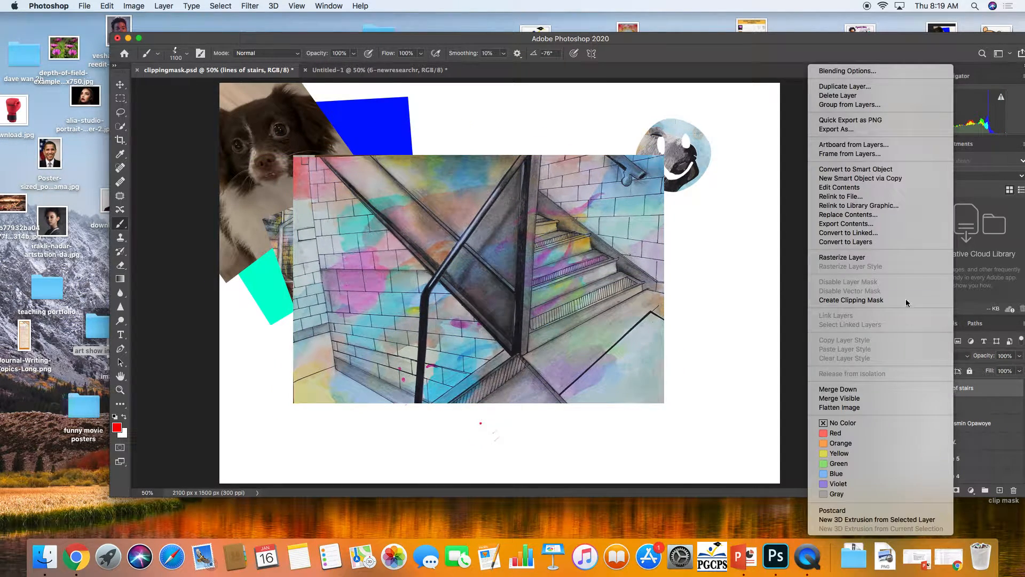
left_click(863, 300)
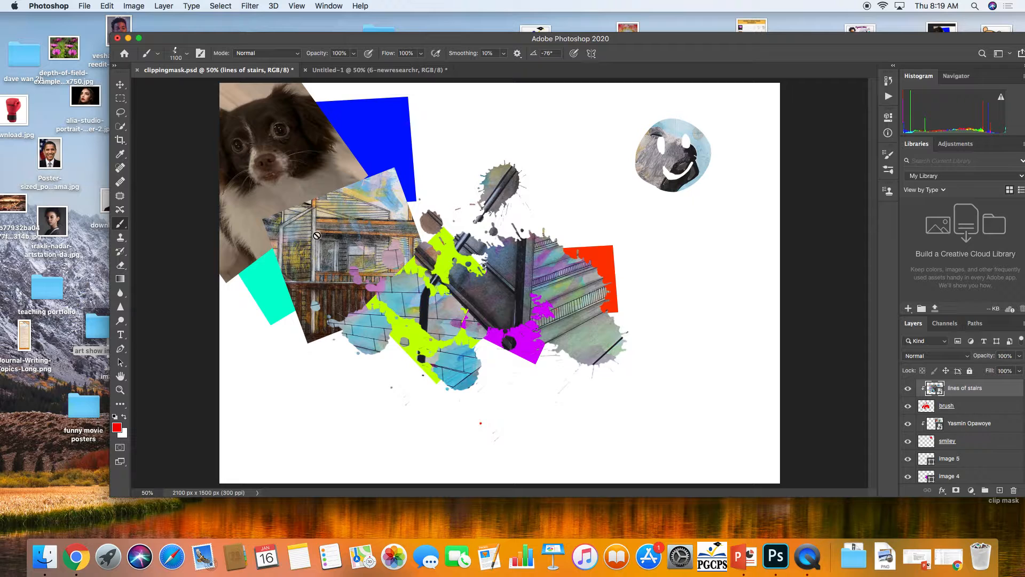
Move the brush splatter layer slightly down and to the right with the Move tool
left_click(946, 406)
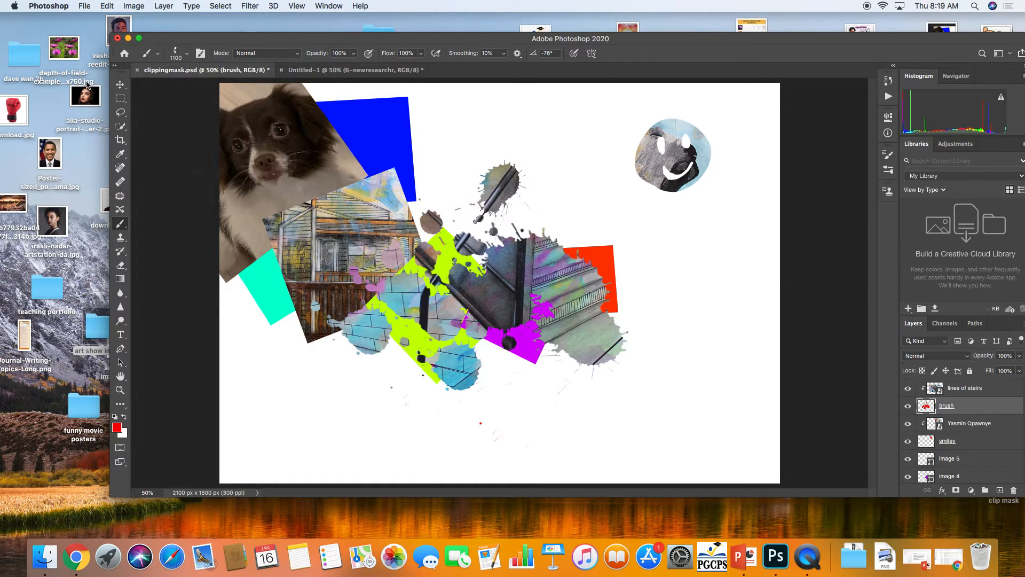
left_click(120, 85)
mouse_move(477, 296)
left_mouse_down()
mouse_move(480, 281)
mouse_move(472, 311)
left_mouse_up()
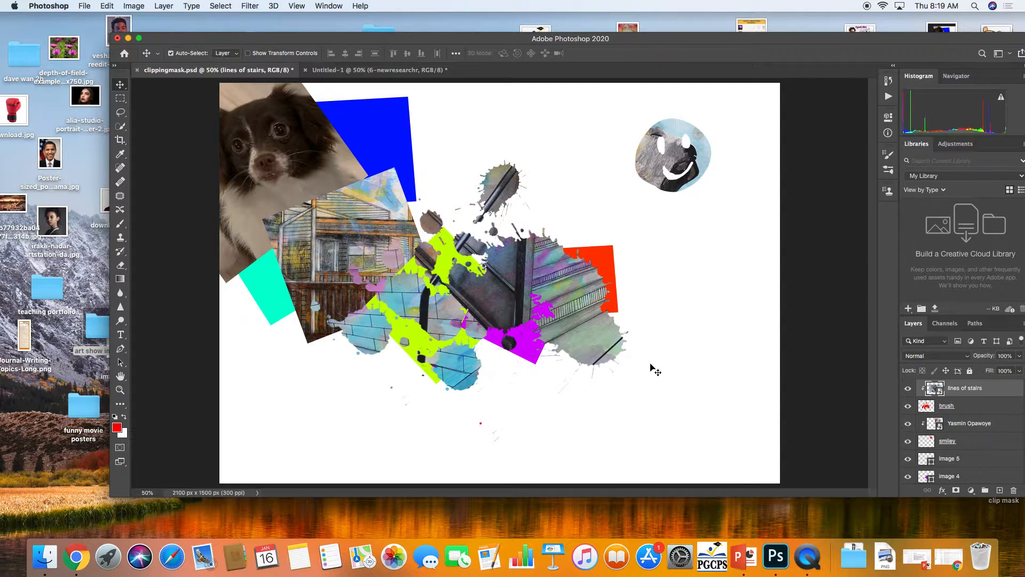
left_click(920, 406)
left_click_drag(480, 312, 478, 335)
key("super+z")
left_click(930, 411)
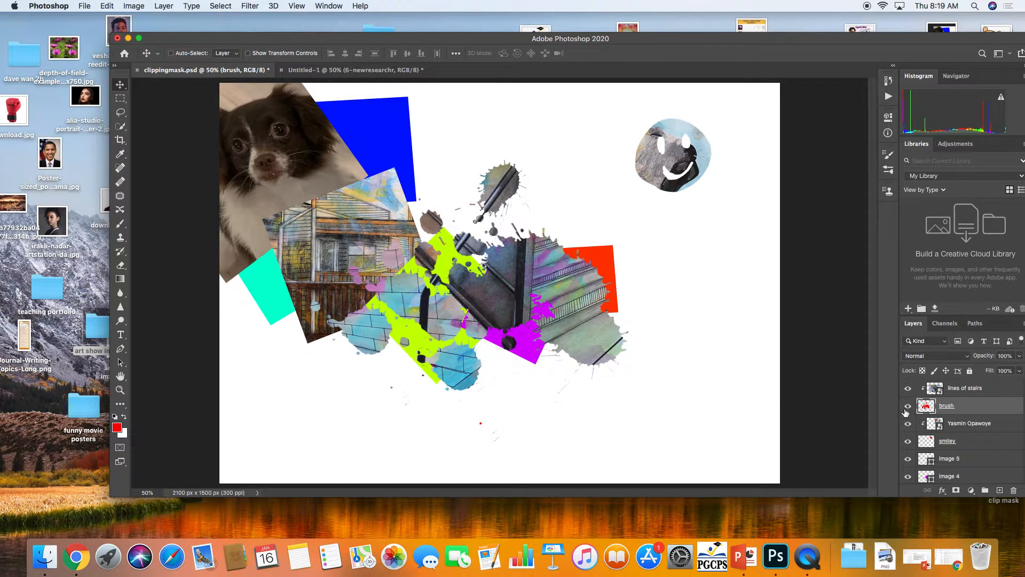
mouse_move(505, 284)
left_mouse_down()
mouse_move(513, 305)
mouse_move(661, 292)
mouse_move(550, 254)
mouse_move(517, 281)
mouse_move(550, 301)
mouse_move(531, 301)
left_mouse_up()
Select the lines of stairs and brush layers together
left_click(967, 392)
left_click(969, 404)
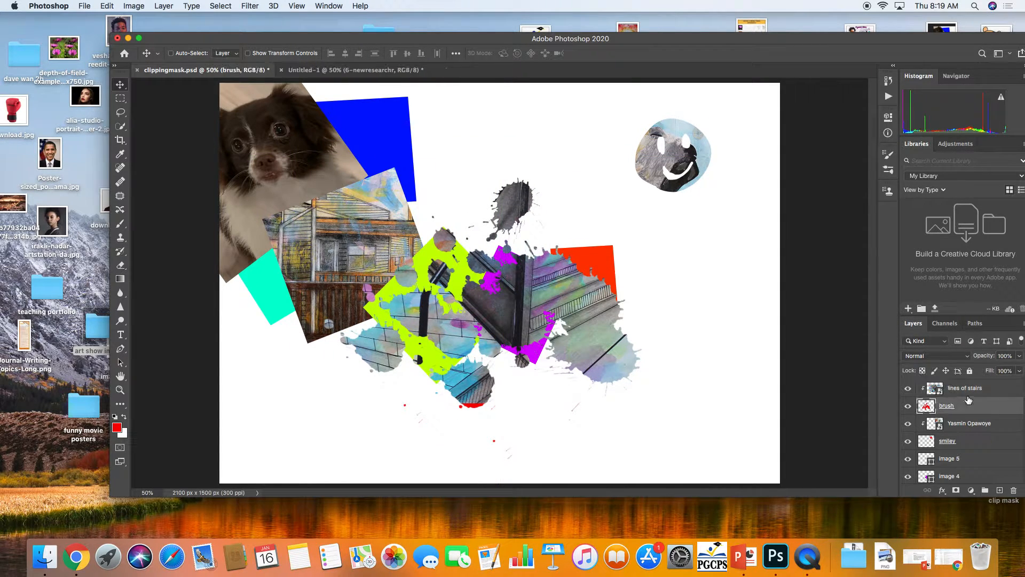
right_click(967, 390)
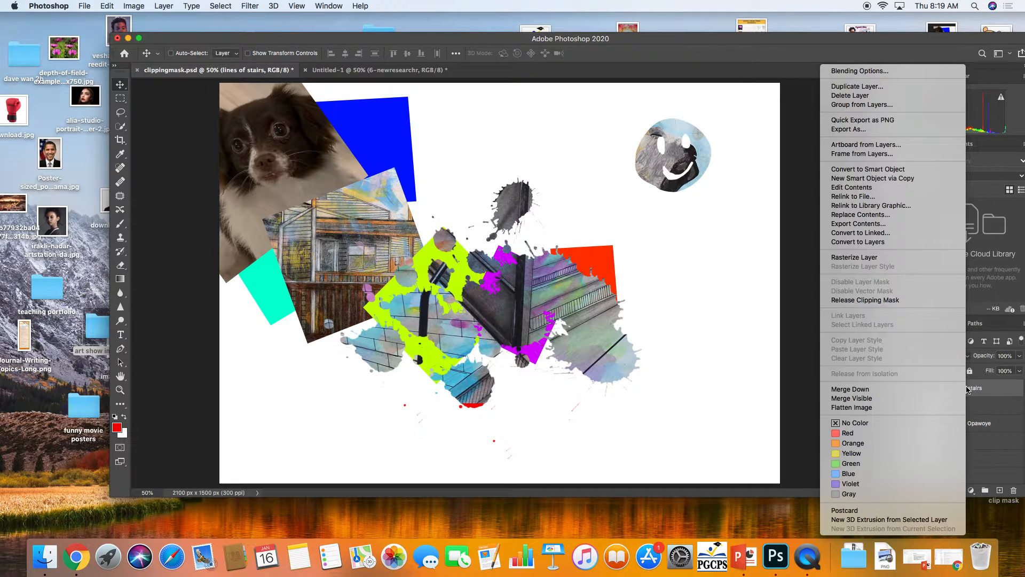
left_click(979, 401)
left_click(973, 405)
left_click(975, 394)
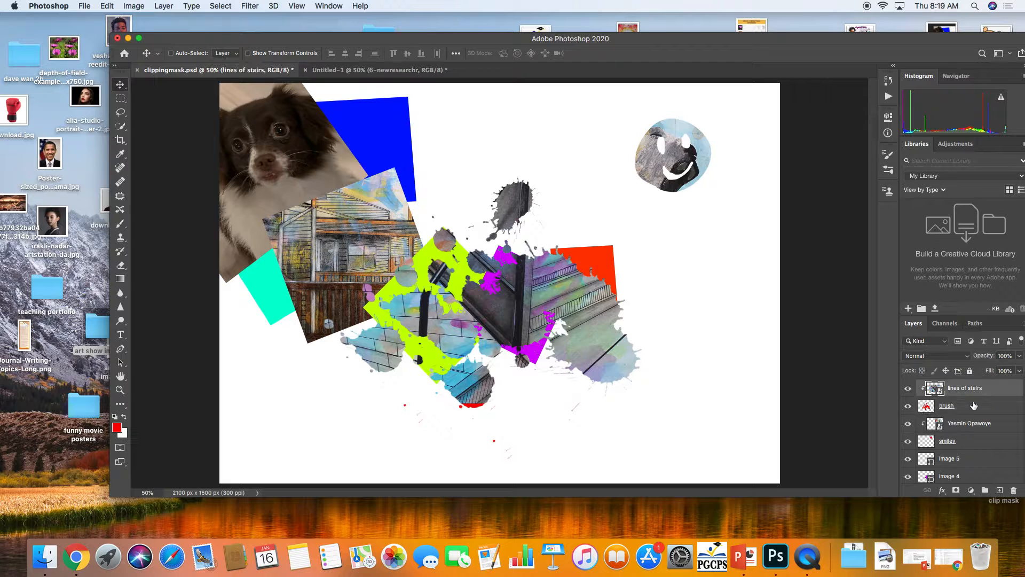
left_click(974, 406)
left_click(974, 390)
left_click(972, 404)
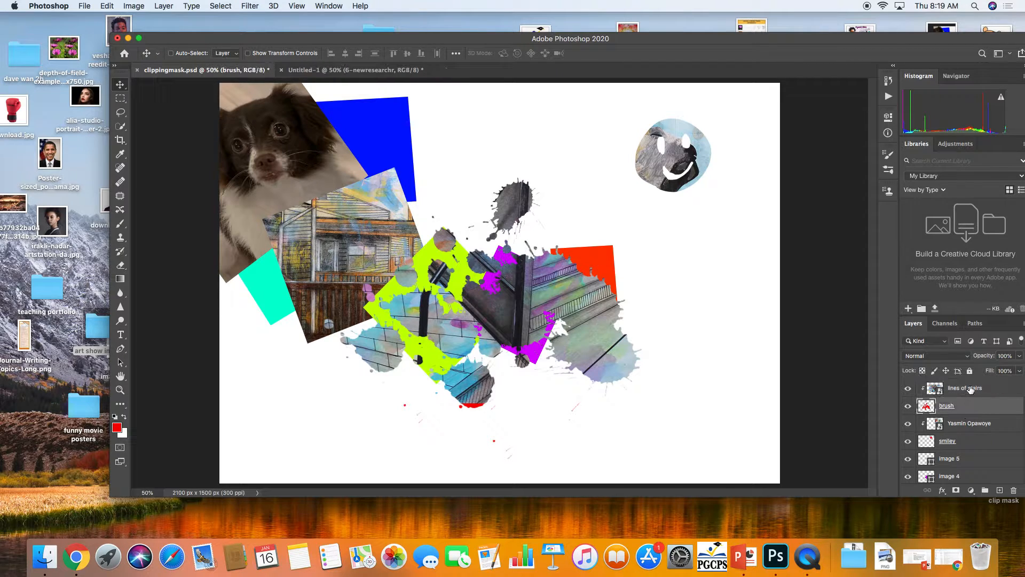
left_click(971, 389)
left_click(964, 405)
left_click(967, 390)
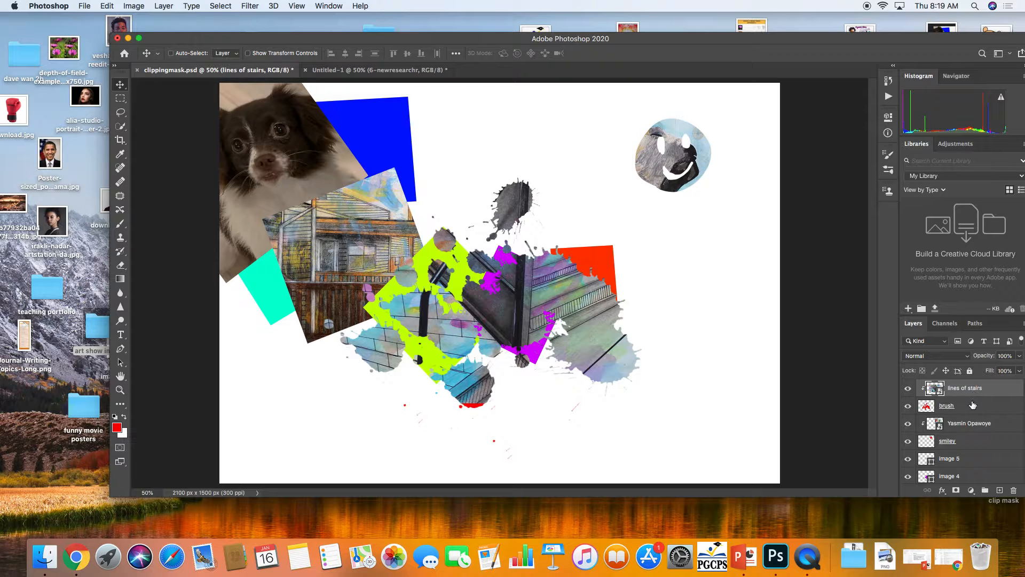
left_click(973, 405, "shift")
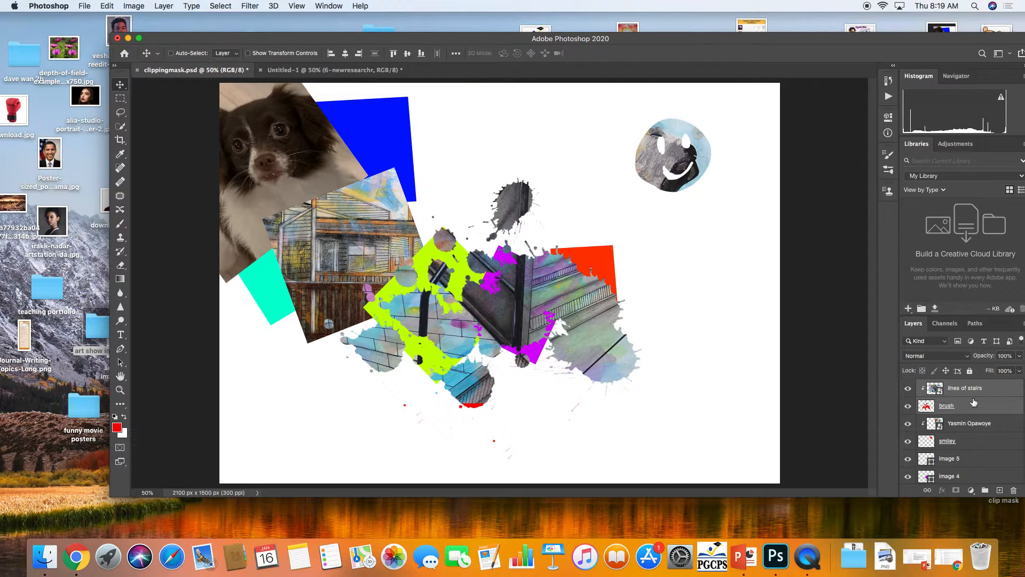
Move the stairs and splatter layers together down and to the right on the canvas
left_click_drag(510, 316, 643, 389)
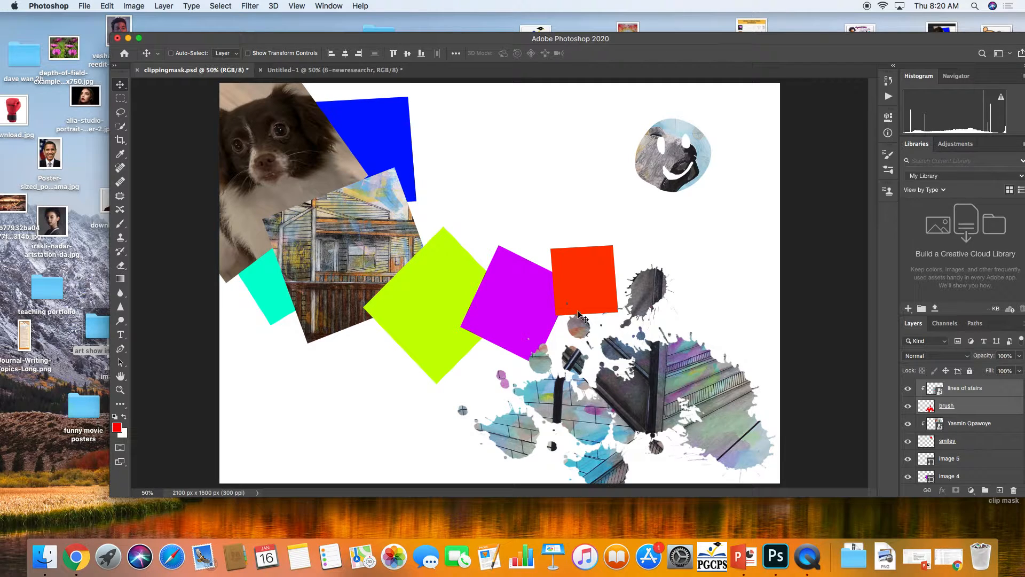
left_click(960, 422)
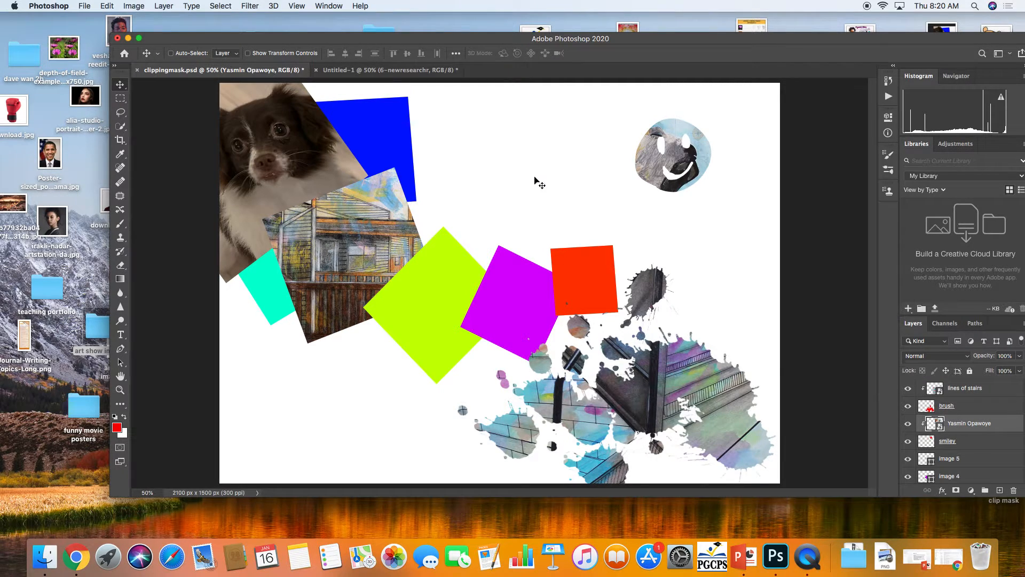
left_click_drag(552, 42, 450, 39)
left_click(16, 332)
left_click(384, 194)
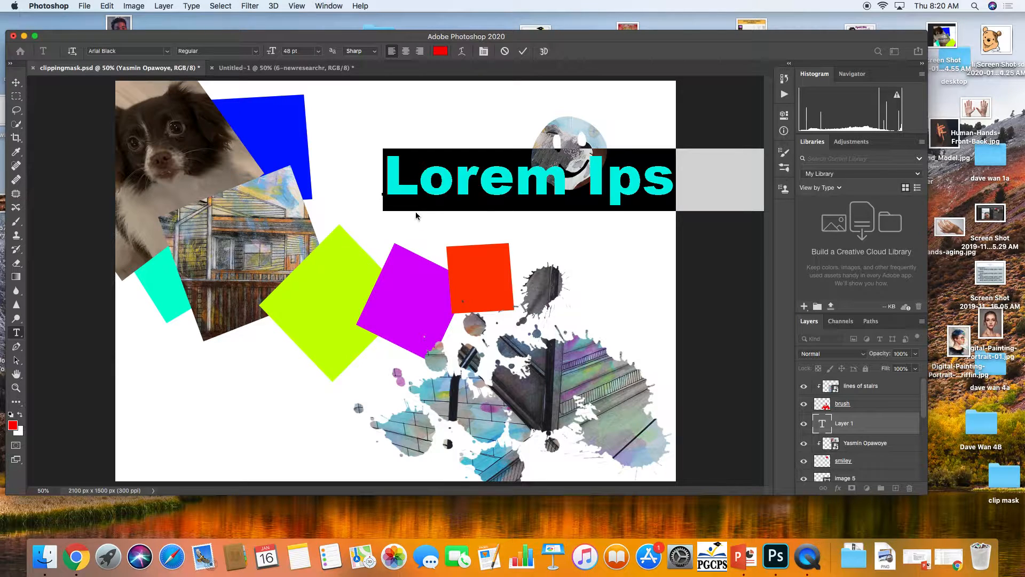
type("D")
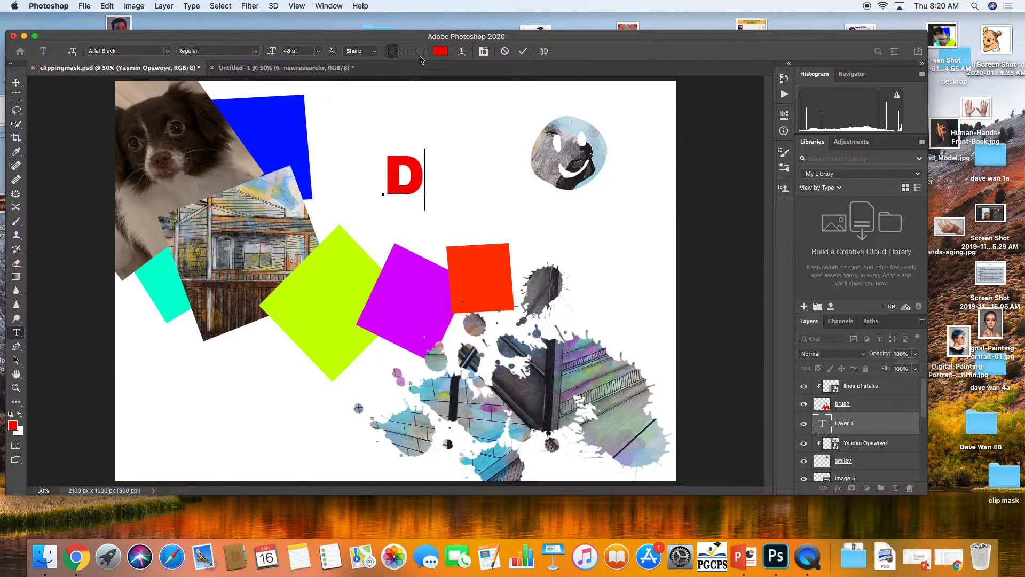
Try to set the text colour to blue
left_click(441, 51)
left_click(531, 246)
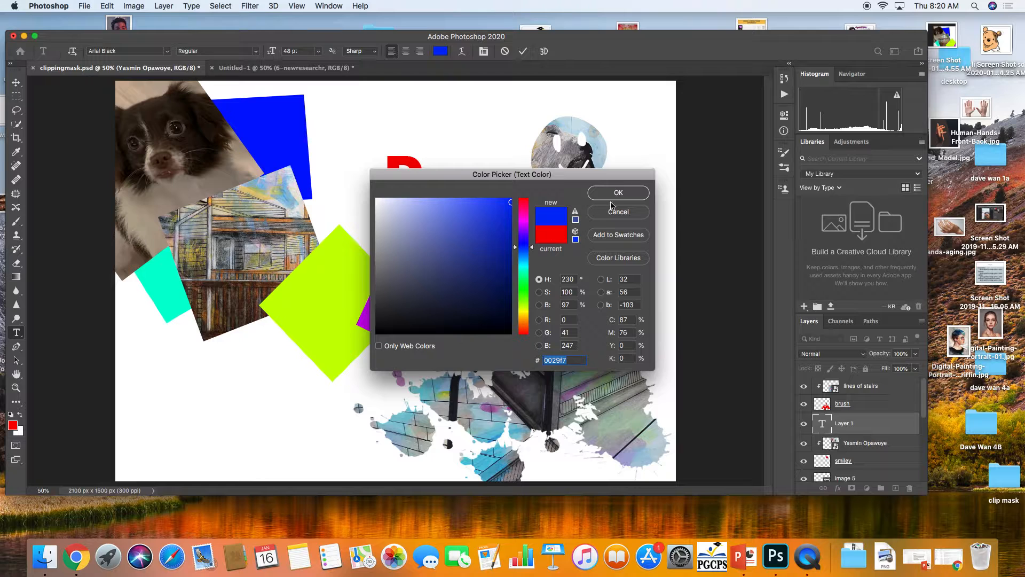
left_click(613, 197)
Select the D and set its text colour to green 00f72e, then commit the text and switch to the Move tool
double_click(412, 173)
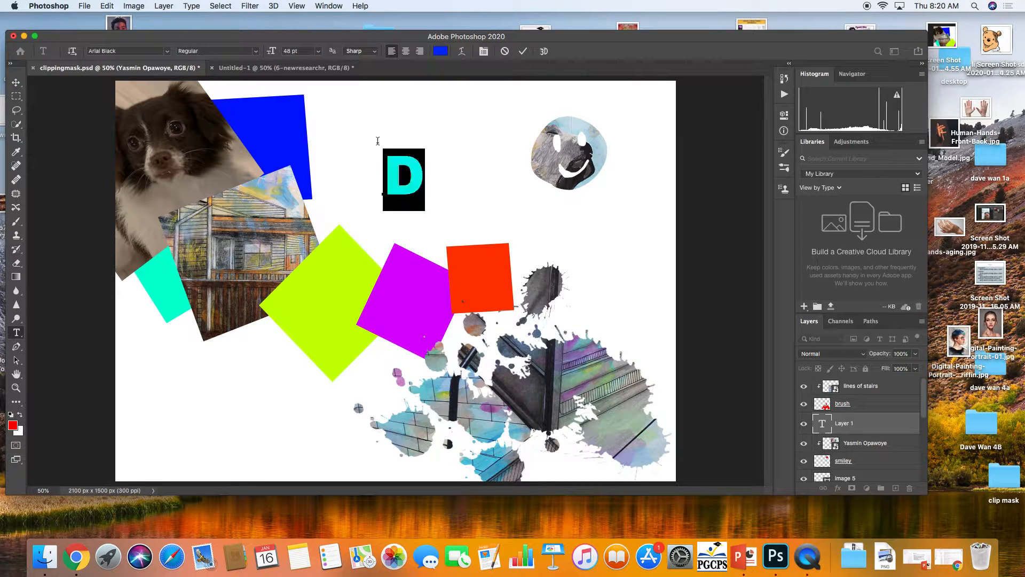
left_click(440, 51)
left_click(523, 289)
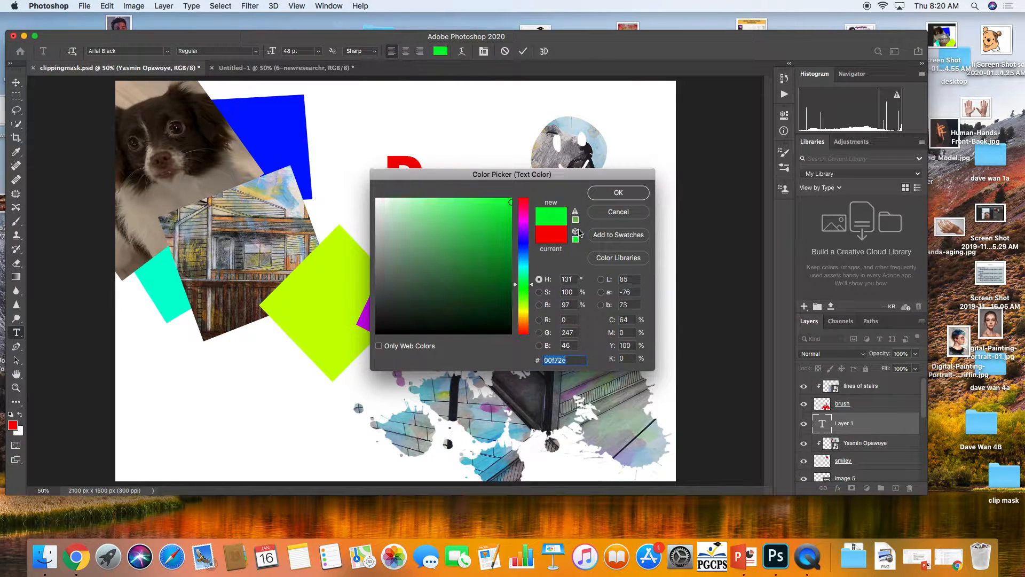
left_click(609, 196)
left_click(397, 185)
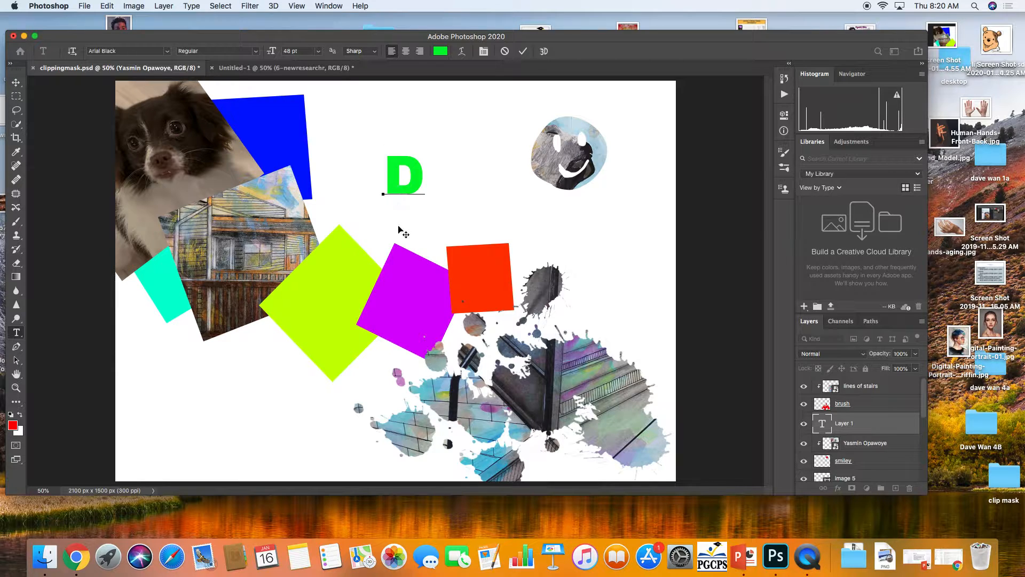
key("Escape")
key("v")
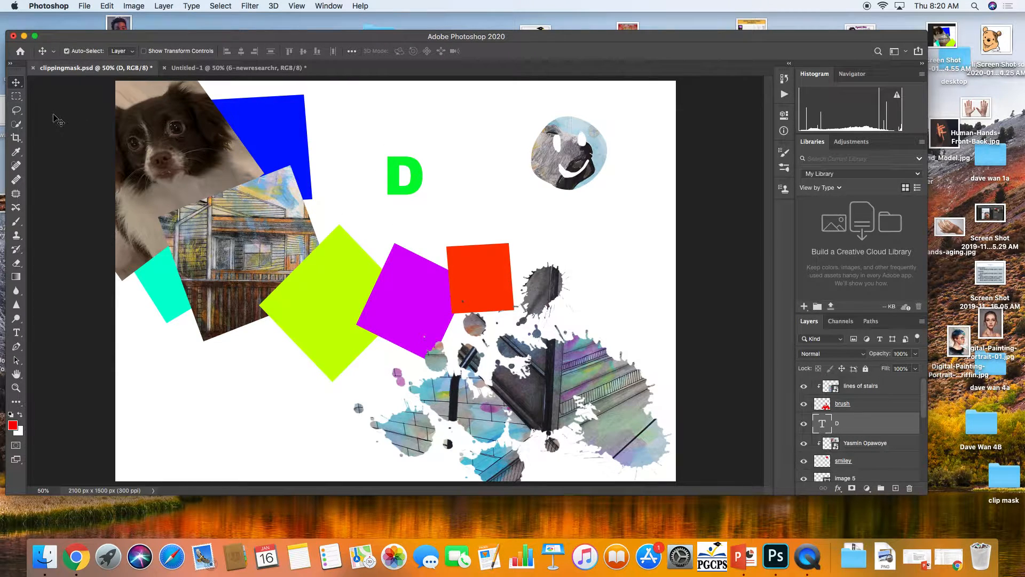
Enlarge the D with Free Transform and position it near the top centre of the canvas, then commit
key("super+t")
left_click_drag(383, 210, 239, 305)
key("super+z")
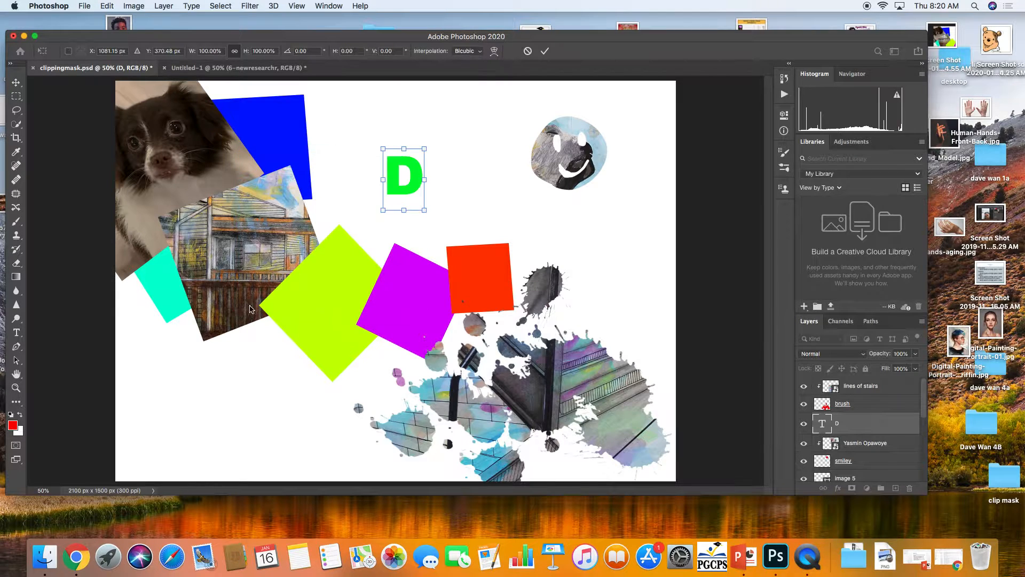
left_click_drag(383, 211, 277, 361)
left_click_drag(316, 269, 357, 213)
key("Return")
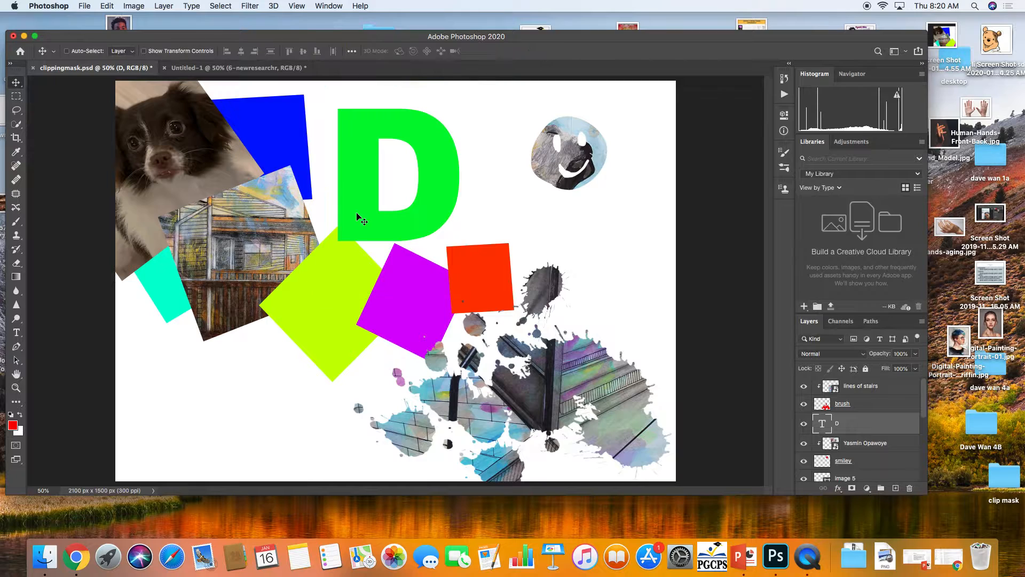
Place the Obama portrait image above the D text layer, move it upward and commit the placement
left_click_drag(278, 39, 628, 74)
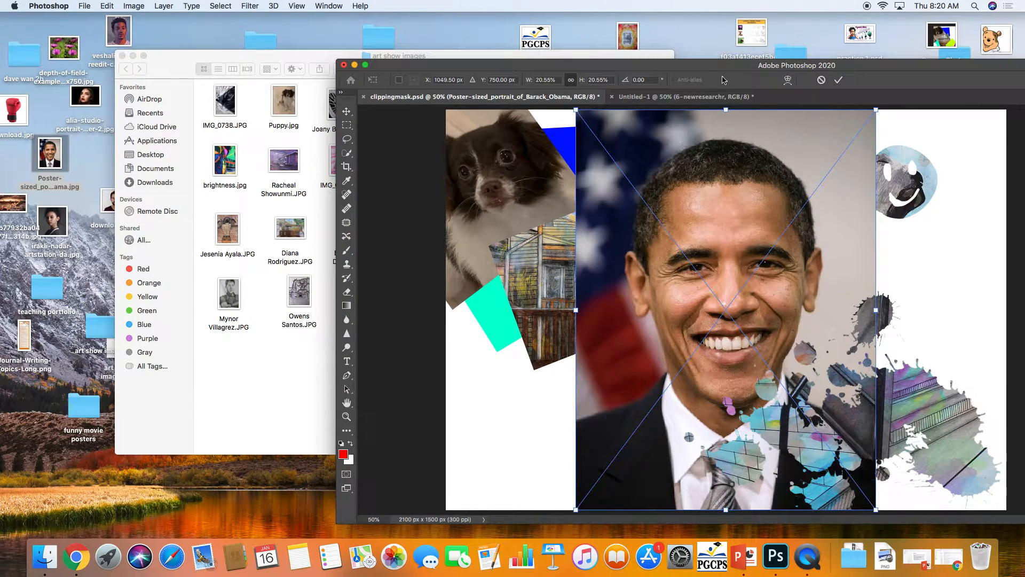
double_click(587, 65)
left_click_drag(475, 206, 479, 129)
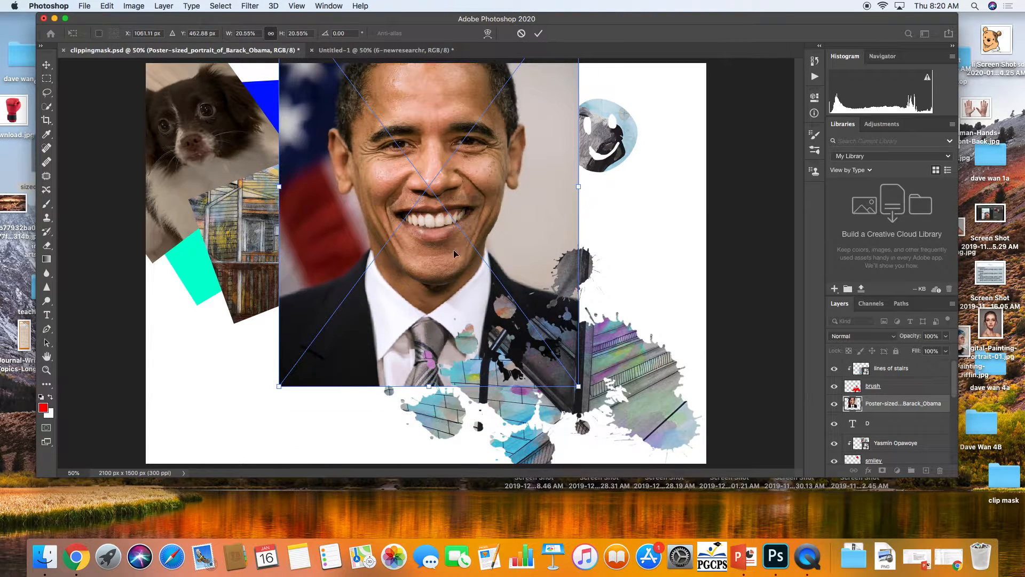
key("Return")
Create a clipping mask of the Obama portrait onto the D text layer and shift the portrait up-left inside it
right_click(876, 410)
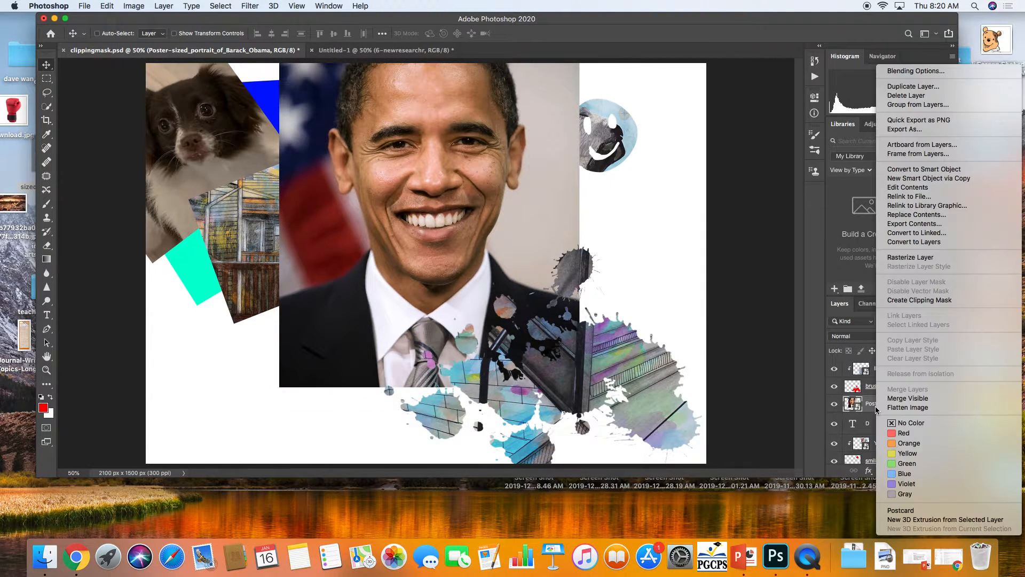
left_click(902, 299)
left_click_drag(390, 188, 350, 150)
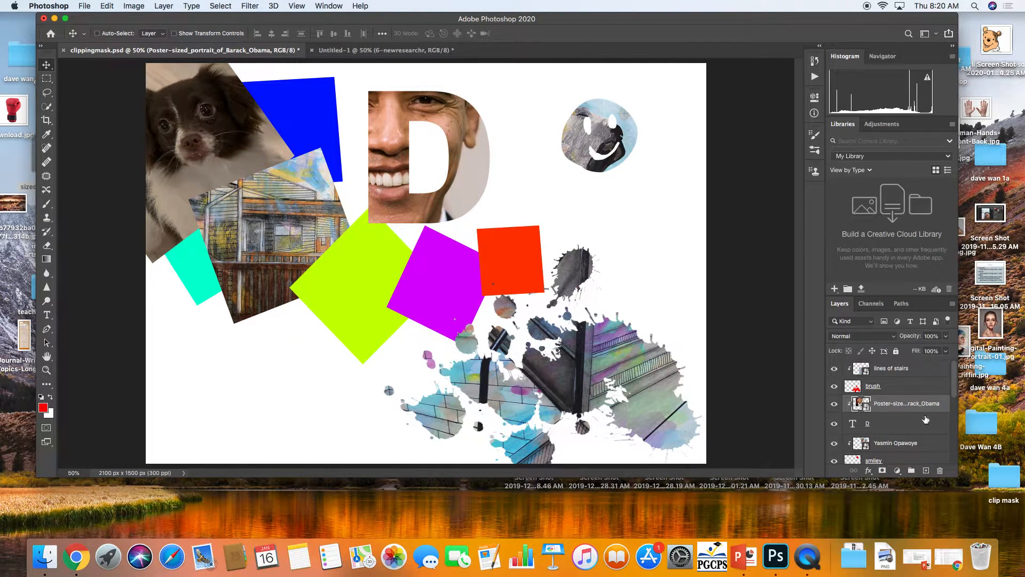
Select the D and portrait layers together and move them down and to the left on the canvas
left_click(923, 430)
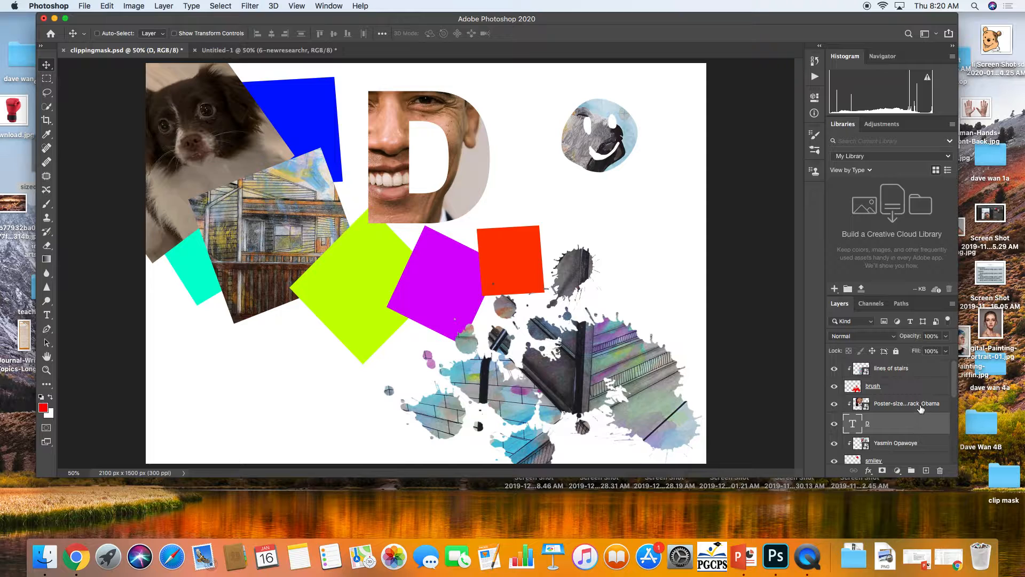
left_click(916, 407, "shift")
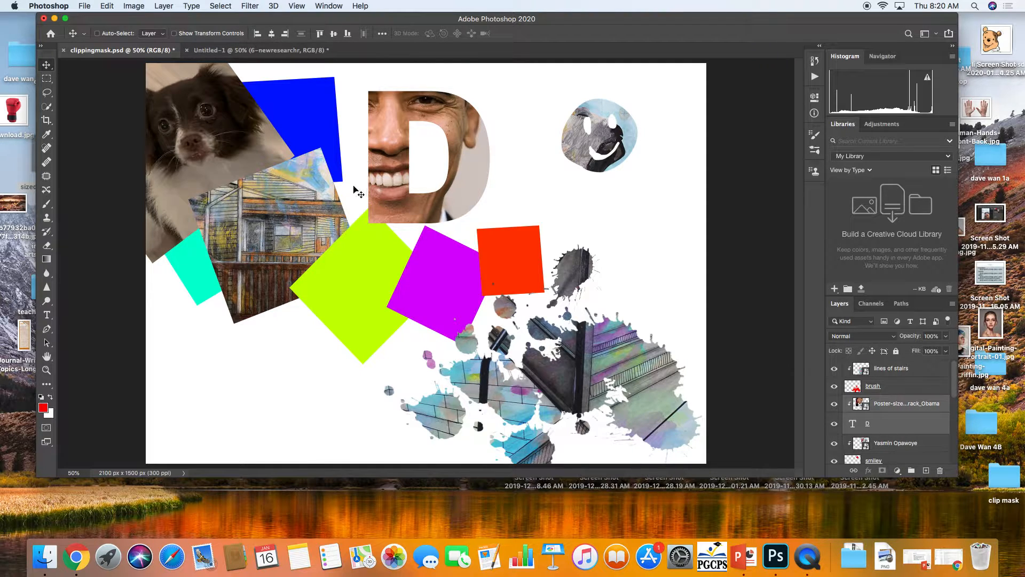
left_click_drag(390, 187, 305, 373)
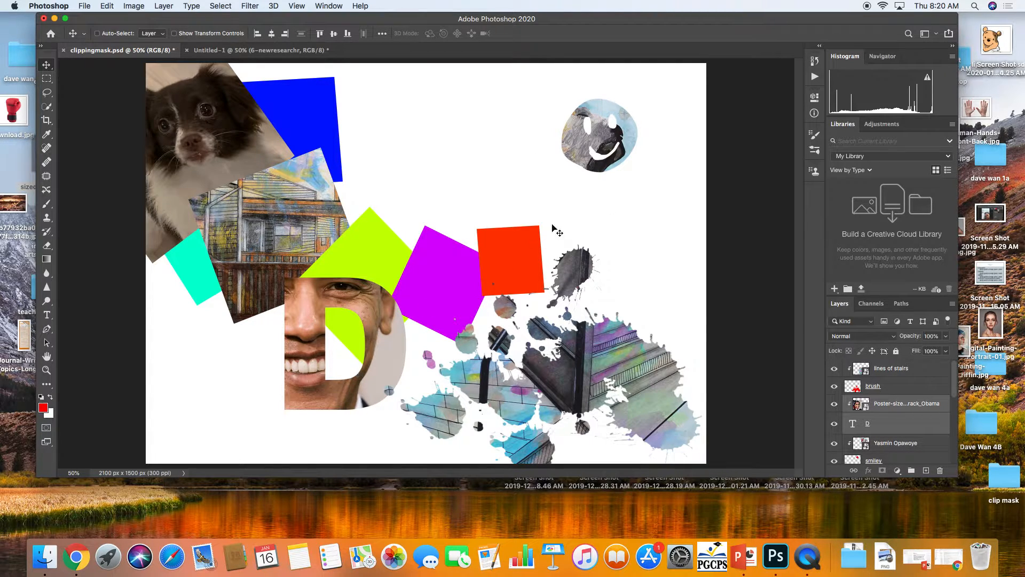
Place the 6-newresearchr image from the clip mask folder into the document
left_click_drag(679, 25, 322, 140)
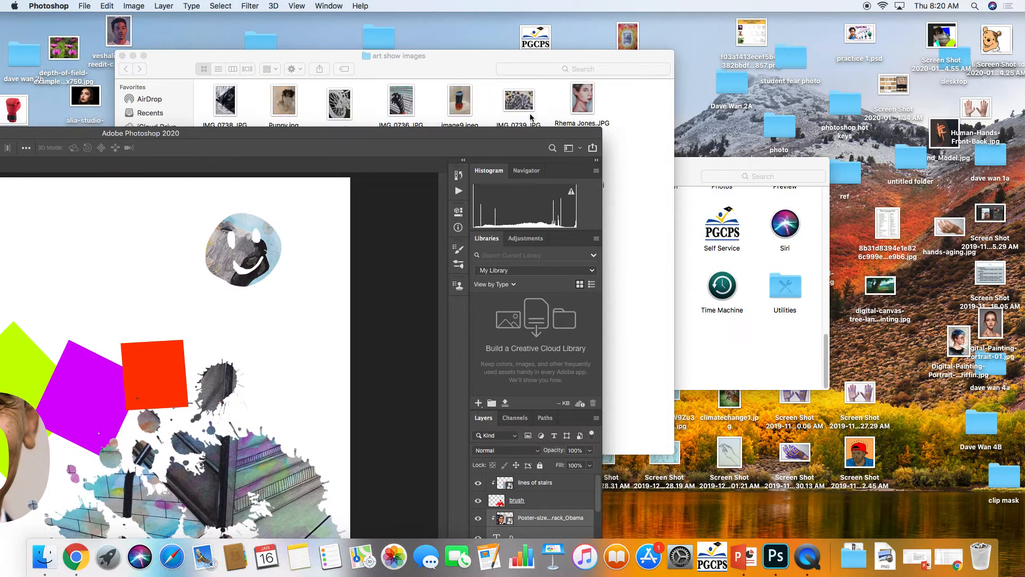
left_click(626, 161)
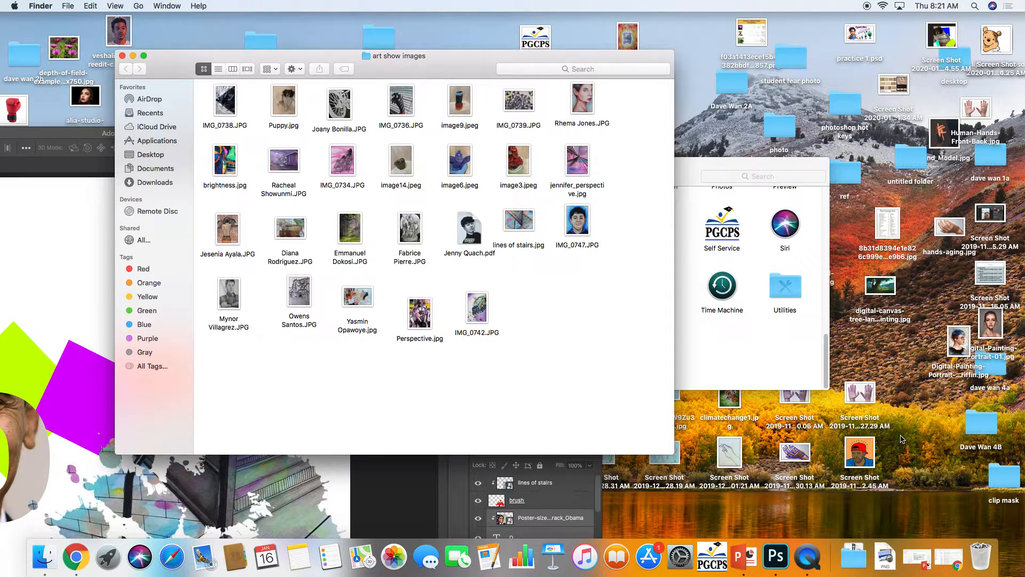
double_click(1000, 473)
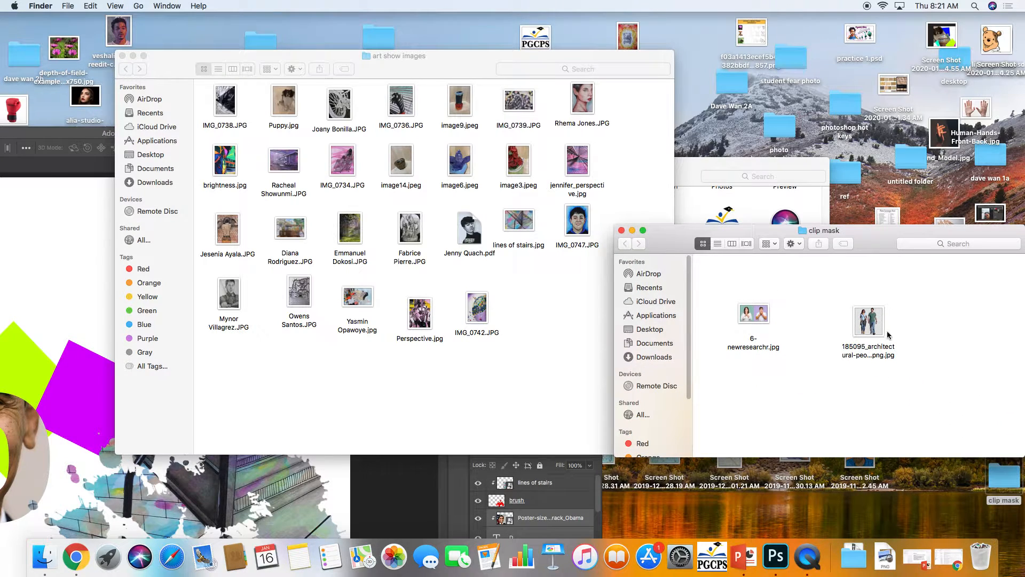
left_click_drag(752, 318, 44, 304)
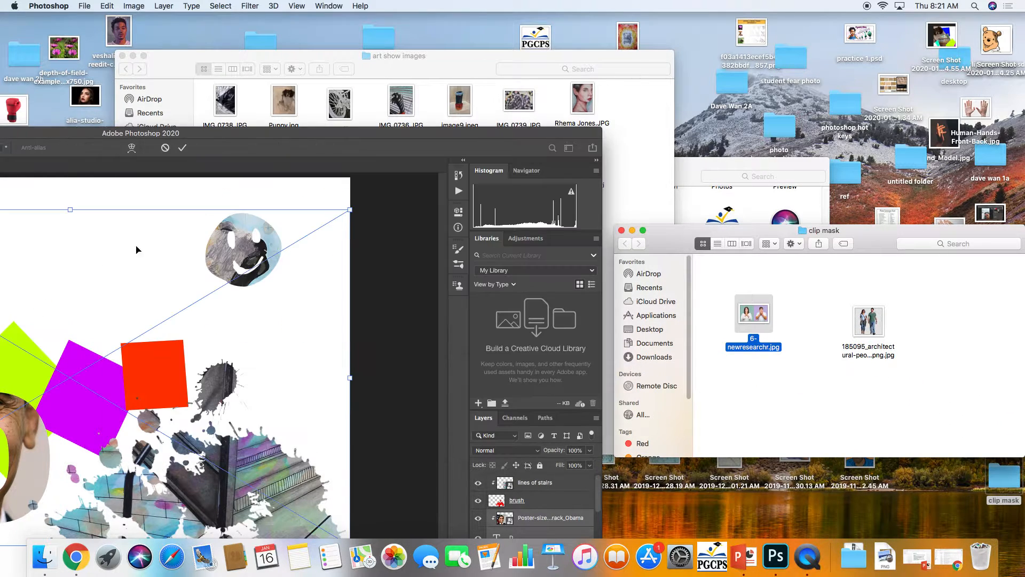
left_click_drag(226, 105, 422, 74)
double_click(330, 140)
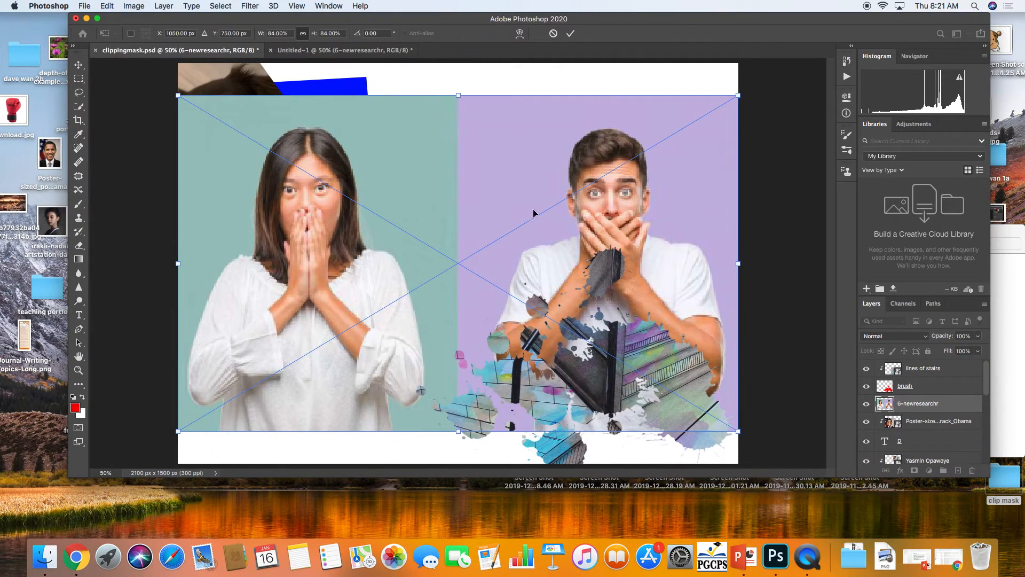
Scale the placed 6-newresearchr image down from its corner, commit the transform, and nudge it slightly
left_click_drag(737, 431, 564, 323)
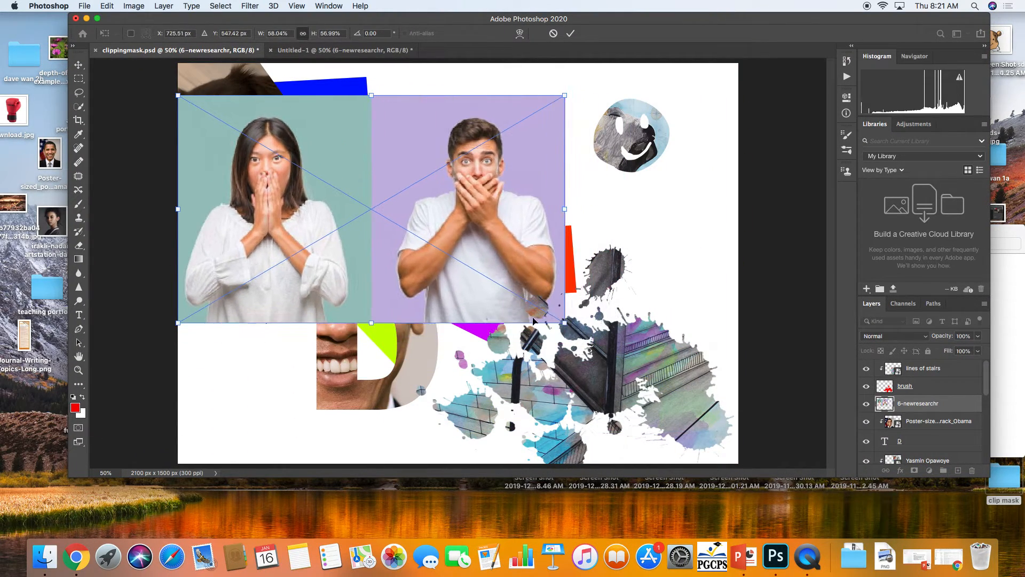
key("ctrl+z")
left_click_drag(737, 431, 517, 286)
key("Return")
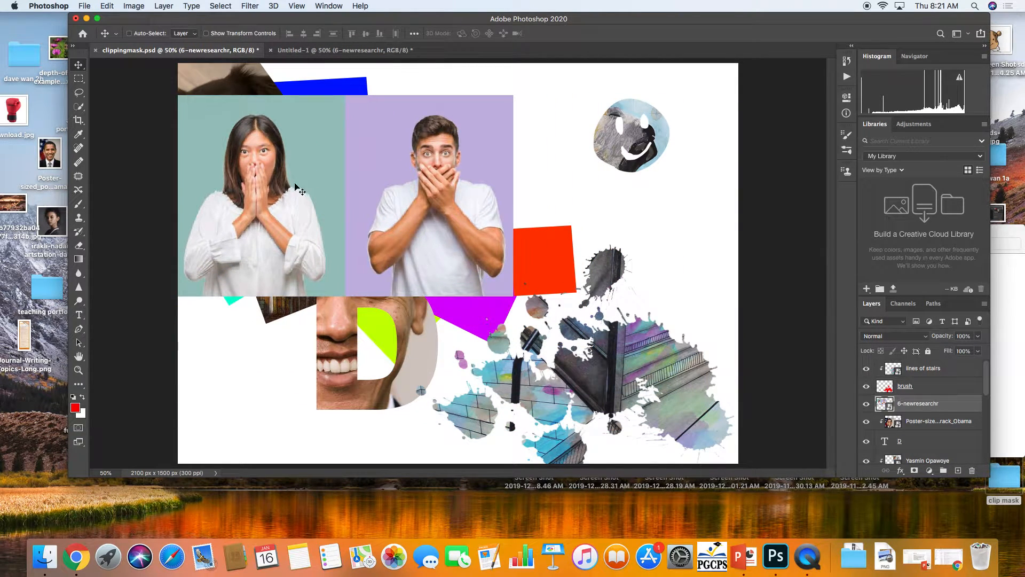
left_click_drag(301, 179, 319, 190)
Select the woman on the left with the Quick Selection tool, subtracting stray background with a smaller brush
left_click(78, 106)
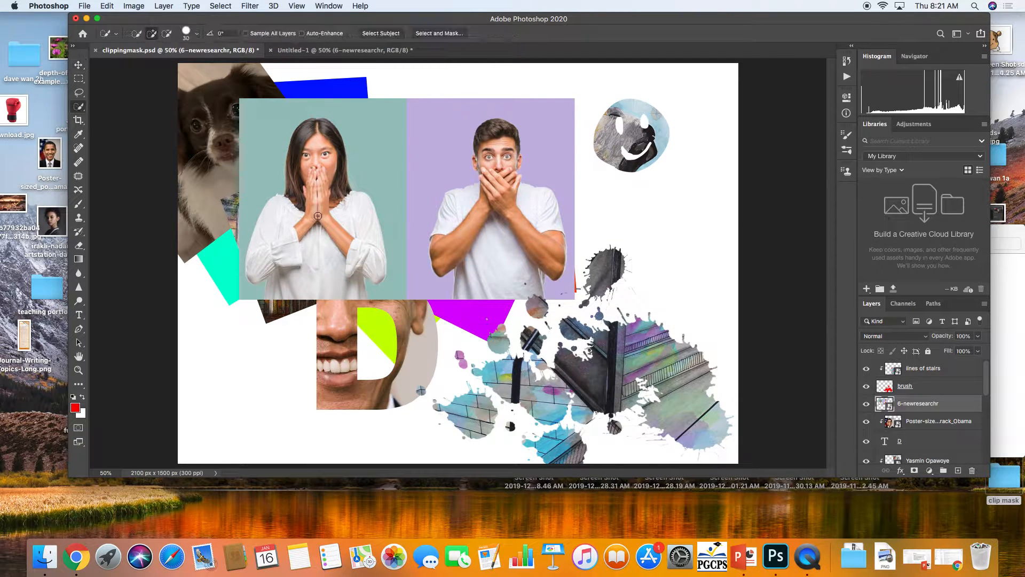
left_click(304, 274)
mouse_move(290, 247)
left_mouse_down()
mouse_move(318, 254)
mouse_move(349, 241)
left_mouse_up()
mouse_move(316, 200)
left_mouse_down()
mouse_move(320, 174)
mouse_move(334, 196)
mouse_move(314, 137)
mouse_move(299, 179)
mouse_move(264, 213)
left_mouse_up()
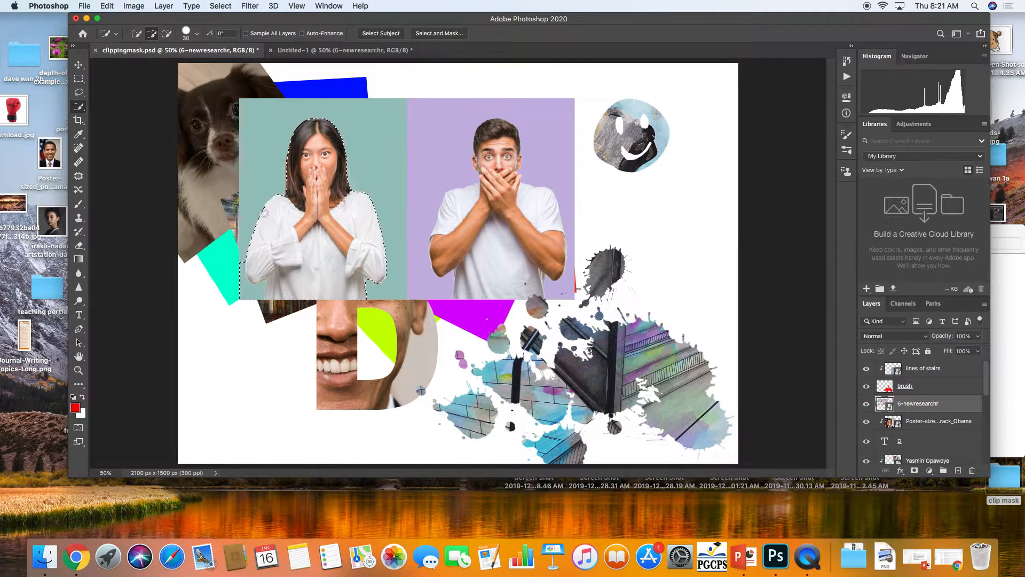
key("alt")
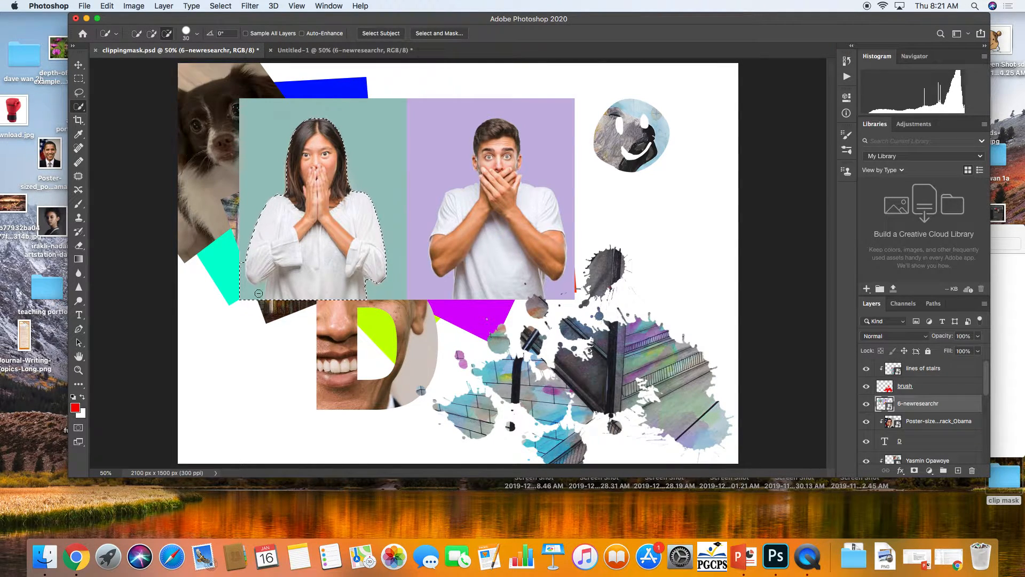
left_click_drag(256, 294, 238, 268)
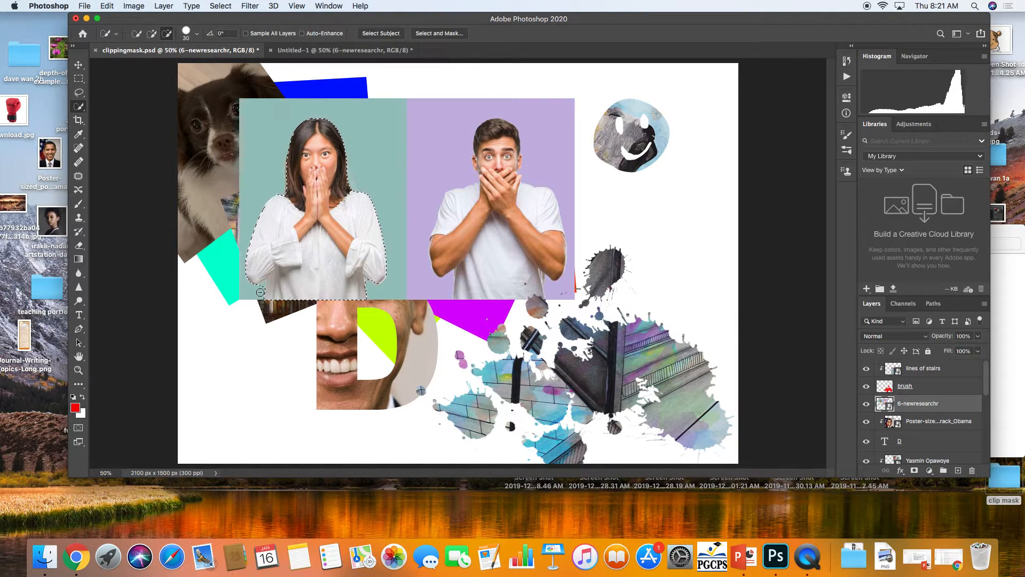
key("[")
key("[")
key("[")
left_click(263, 289)
Refine the selection in Select and Mask with Decontaminate Colors, outputting to a new layer with layer mask
left_click(425, 34)
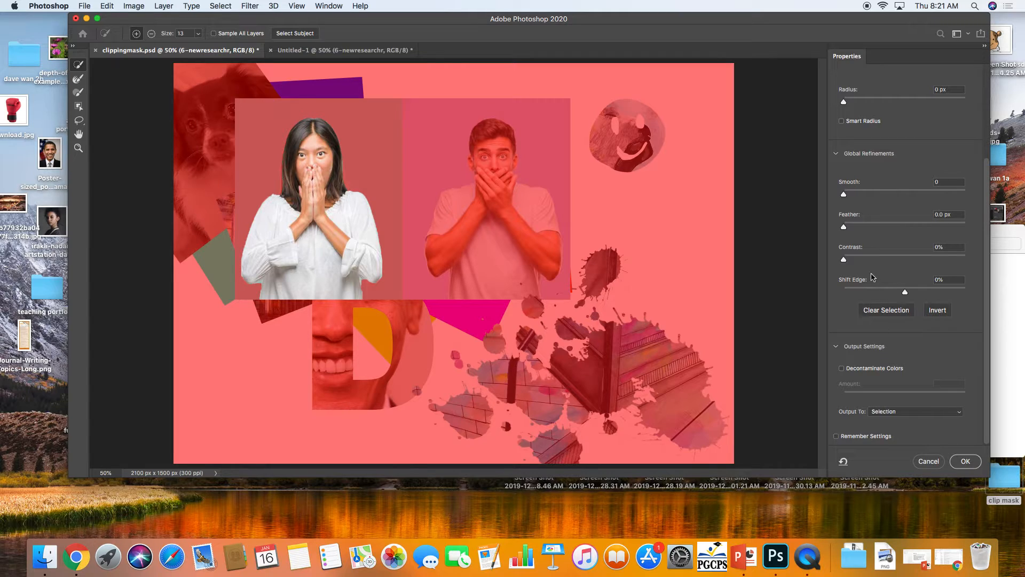
left_click(842, 369)
scroll(876, 373, "up", 5)
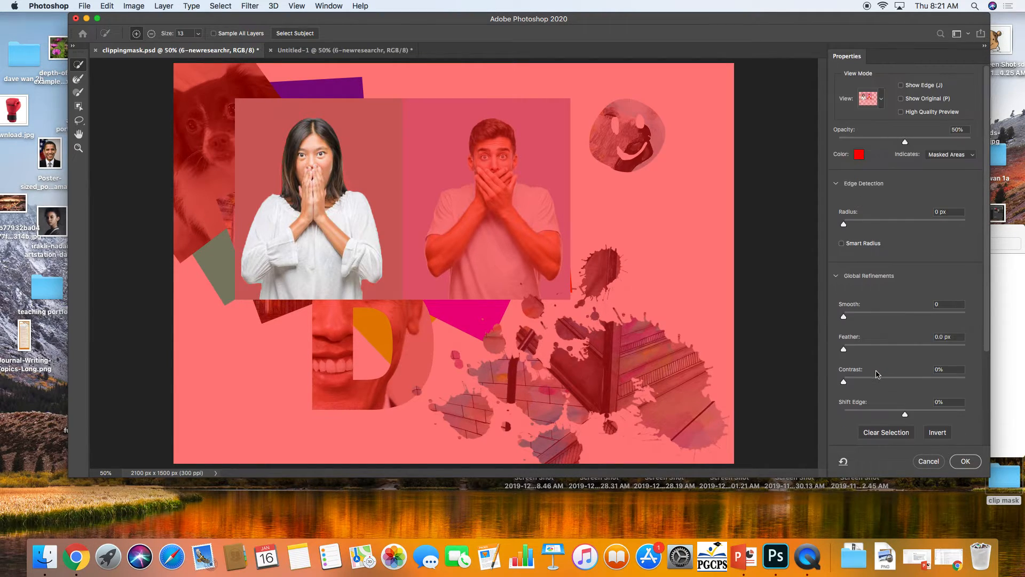
scroll(877, 373, "down", 5)
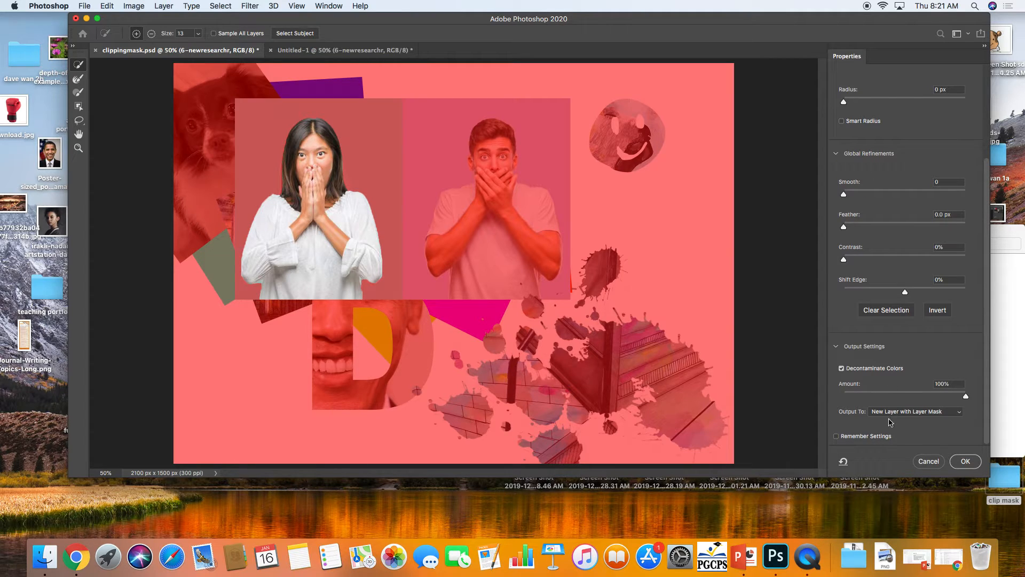
left_click(964, 460)
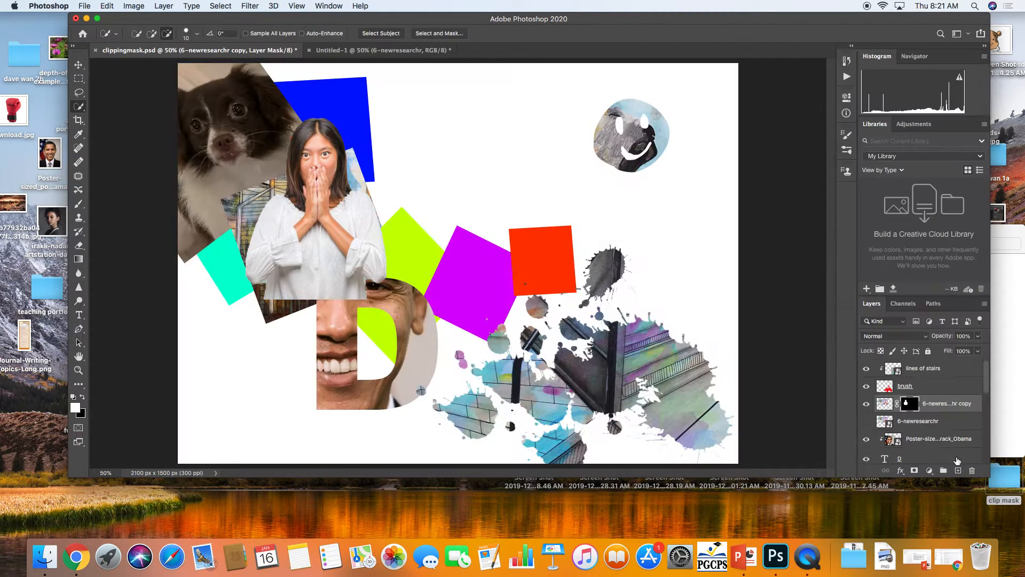
Move the cut-out woman up and to the right toward the top centre of the canvas
left_click(78, 66)
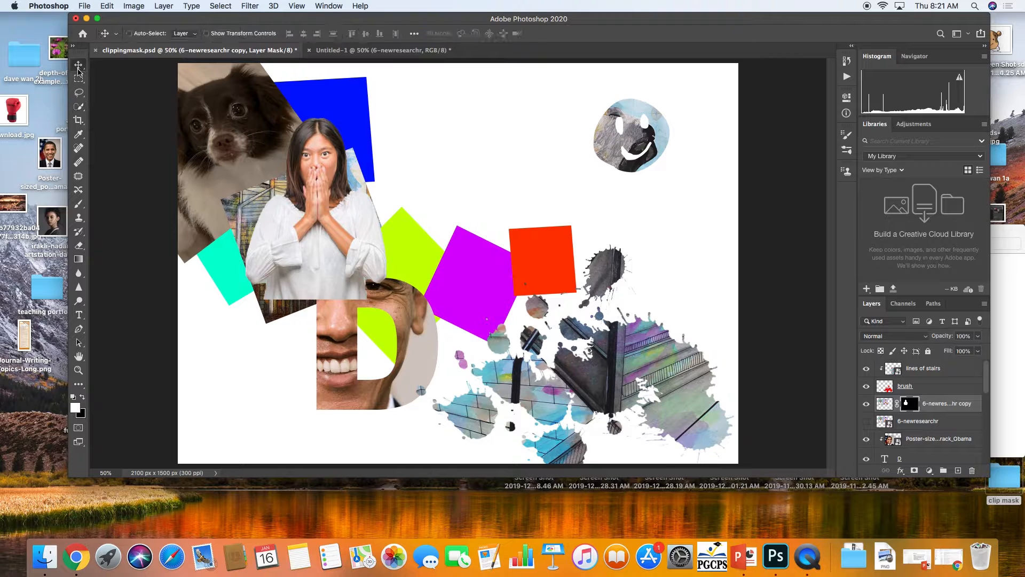
left_click_drag(295, 213, 436, 178)
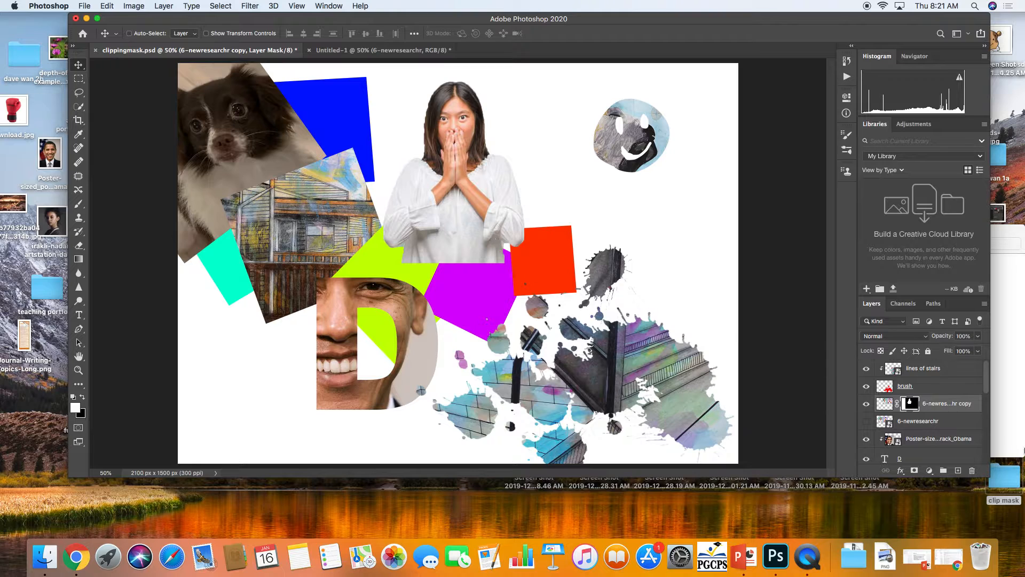
Convert the cut-out woman layer to a smart object, scale it down to about 81% and nudge it into place
right_click(959, 413)
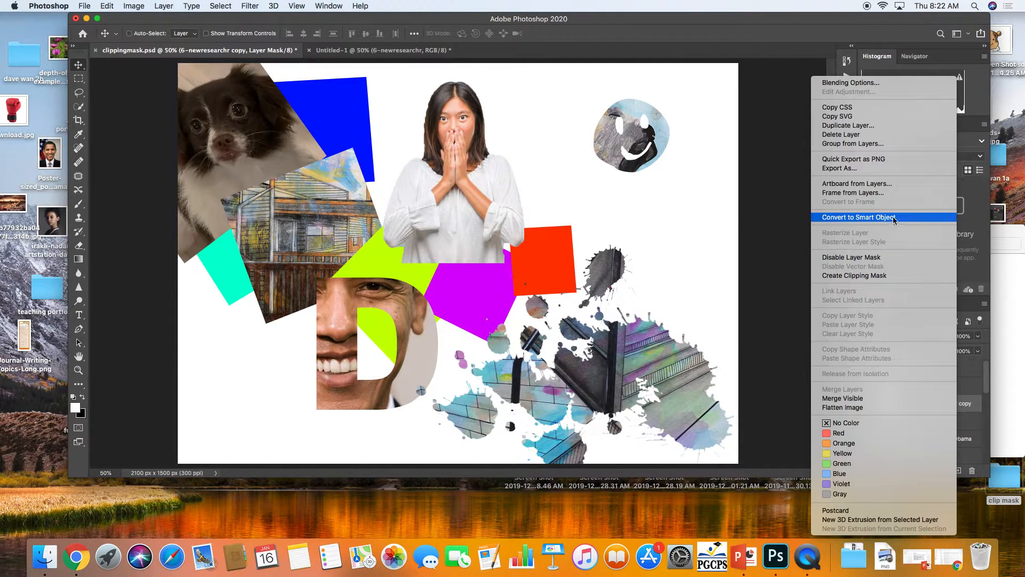
left_click(884, 218)
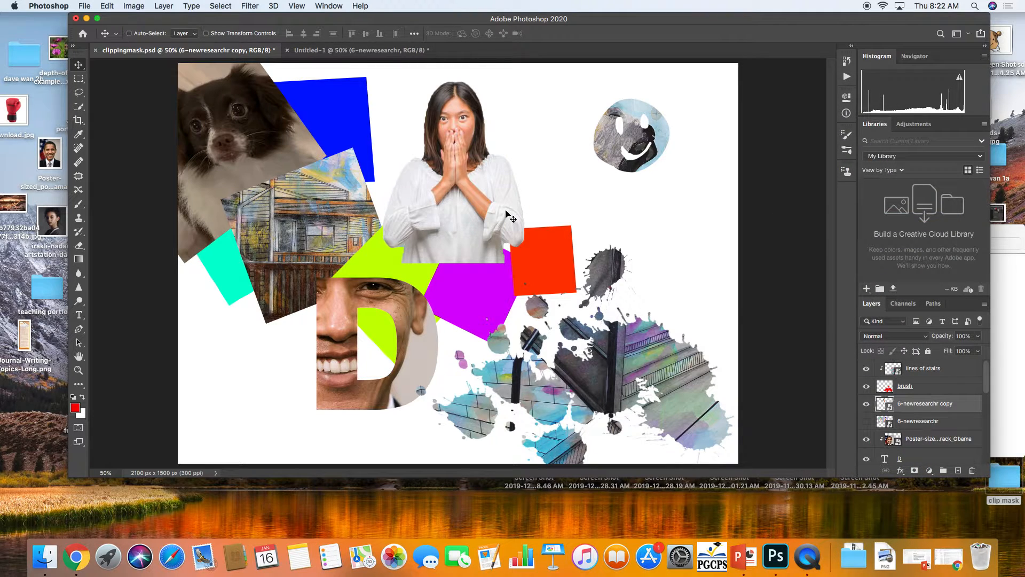
key("super+t")
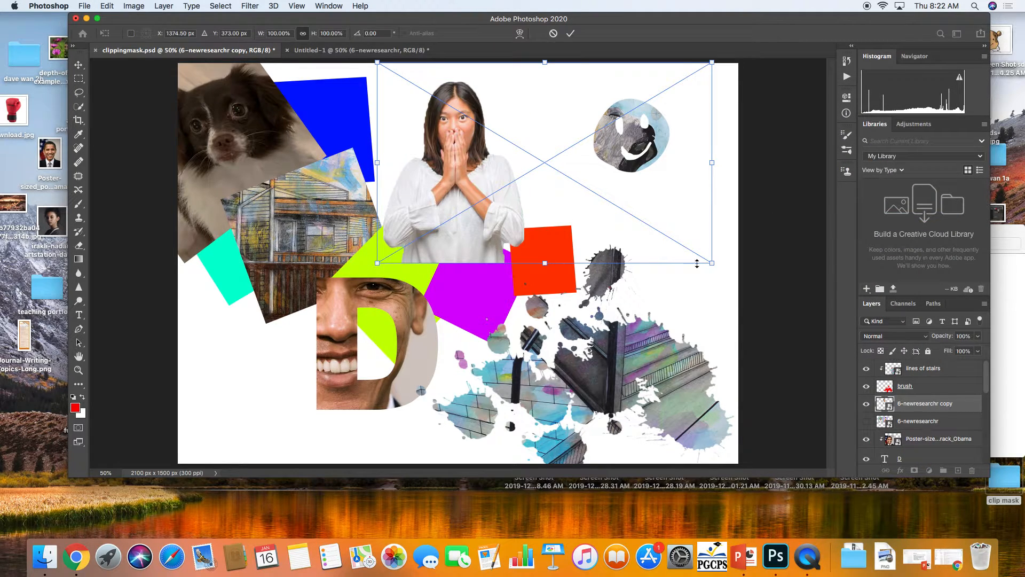
left_click_drag(713, 263, 656, 229)
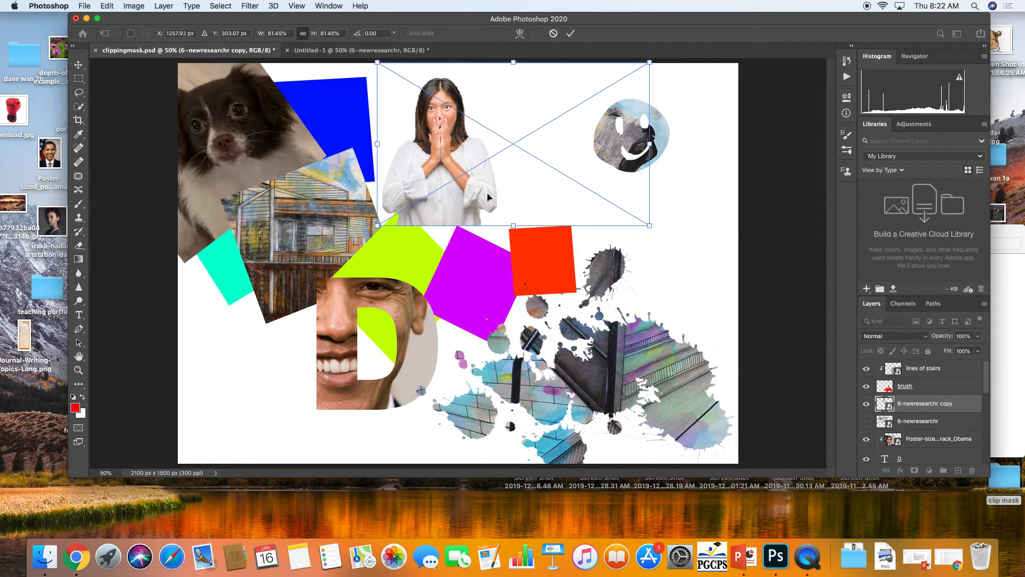
key("Return")
left_click_drag(458, 195, 481, 184)
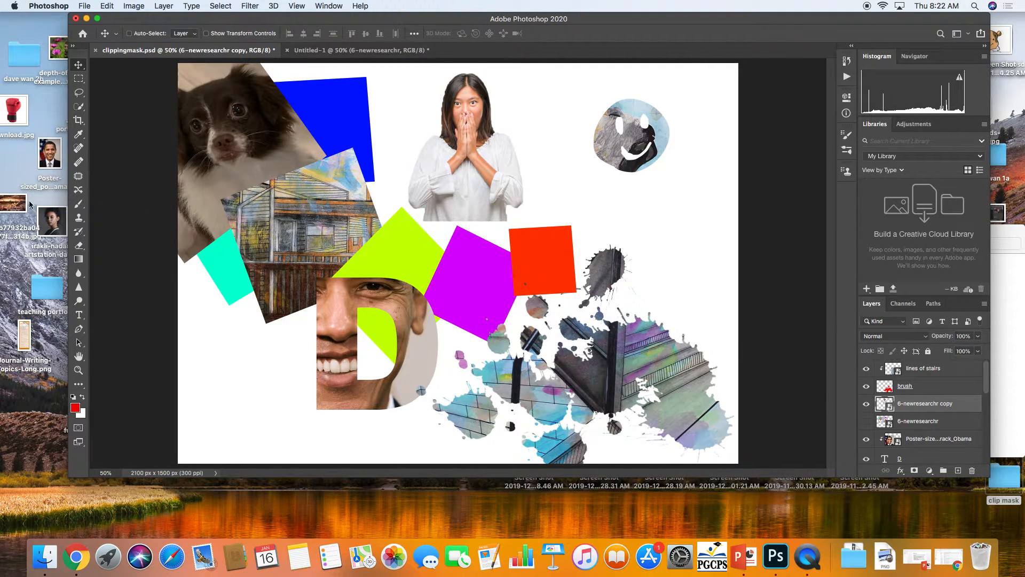
Place the depth-of-field-example flower photo from the desktop over the top centre of the canvas
left_click_drag(63, 44, 483, 169)
left_click_drag(452, 217, 551, 117)
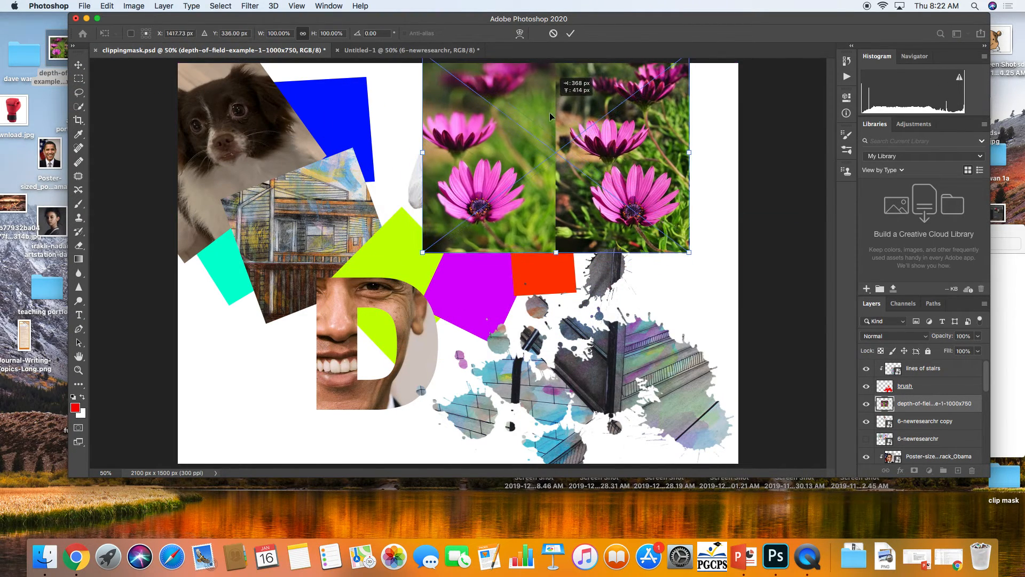
key("Return")
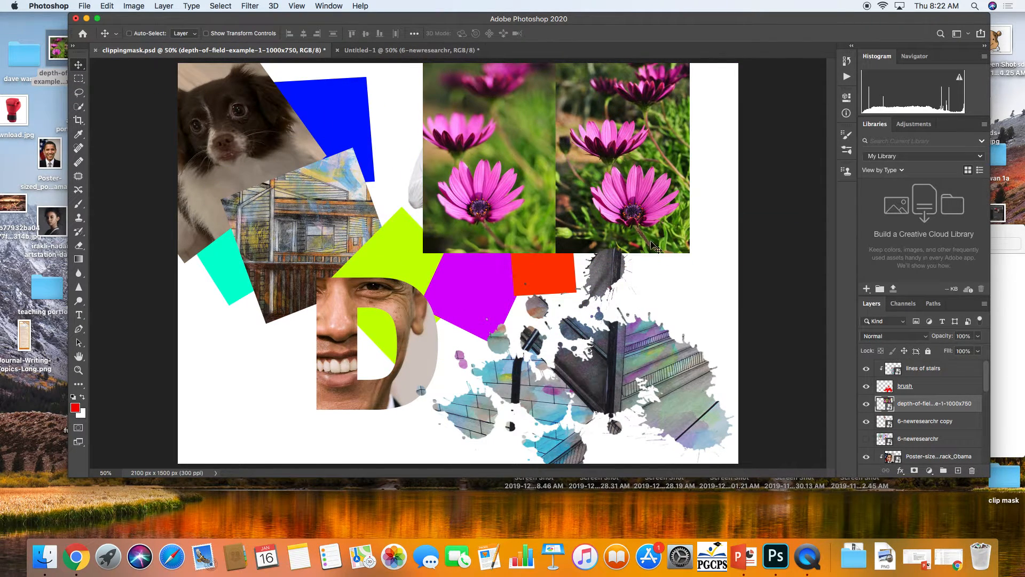
Clip the flower photo into the cut-out woman layer and shift it slightly left
right_click(928, 407)
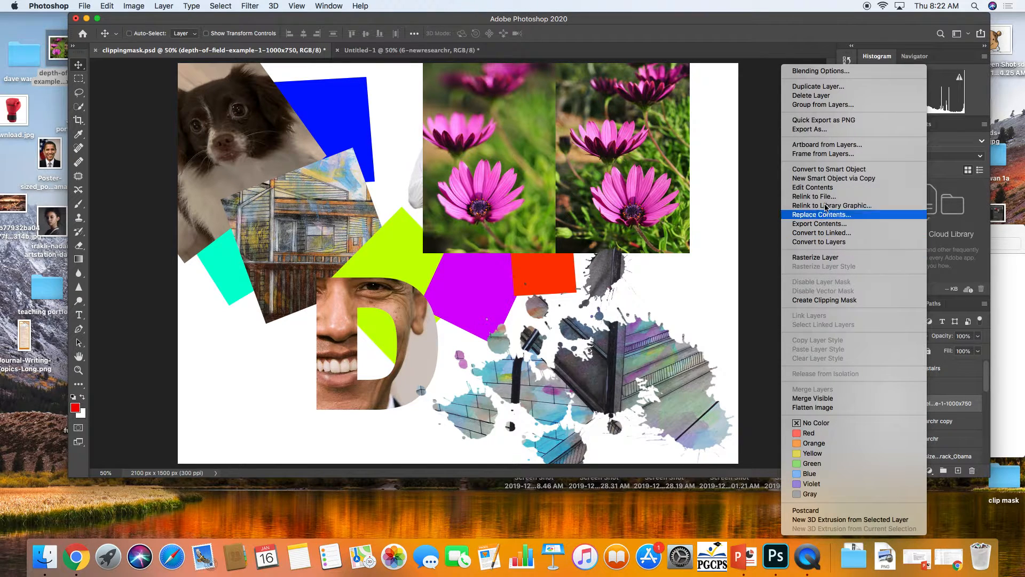
left_click(830, 300)
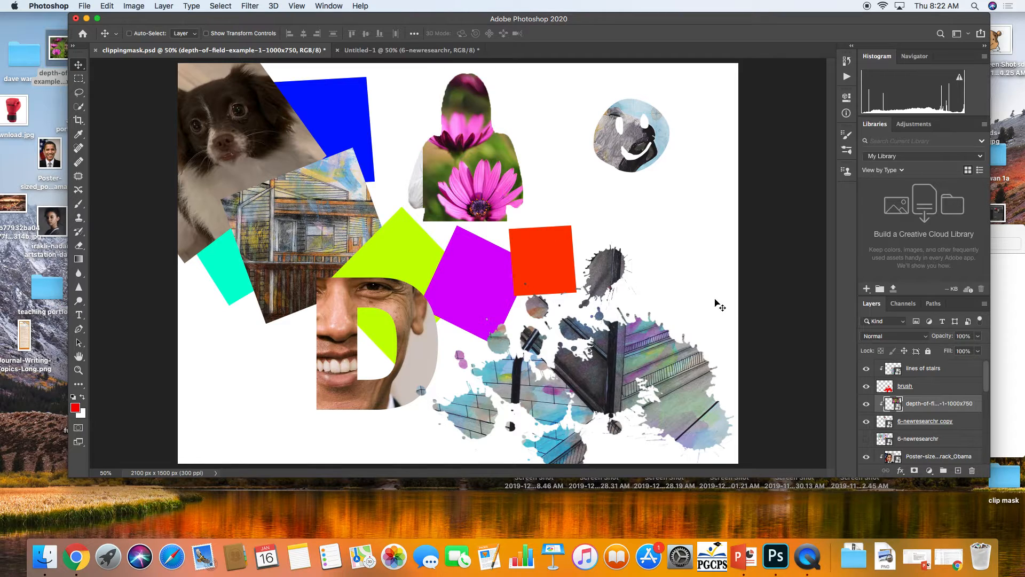
left_click_drag(470, 186, 437, 181)
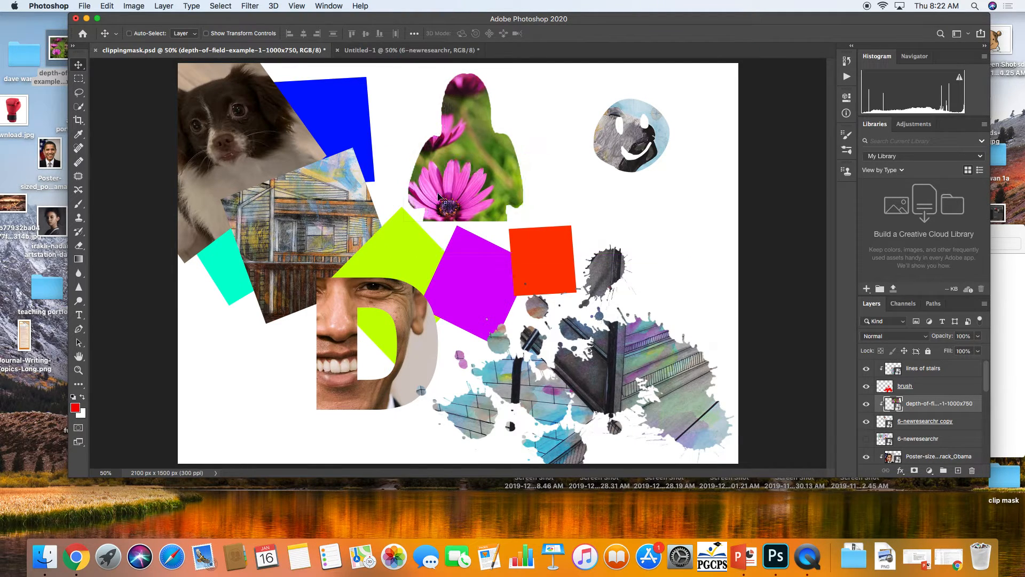
Duplicate the cut-out woman layer, then undo the duplication
left_click(919, 421)
right_click(925, 422)
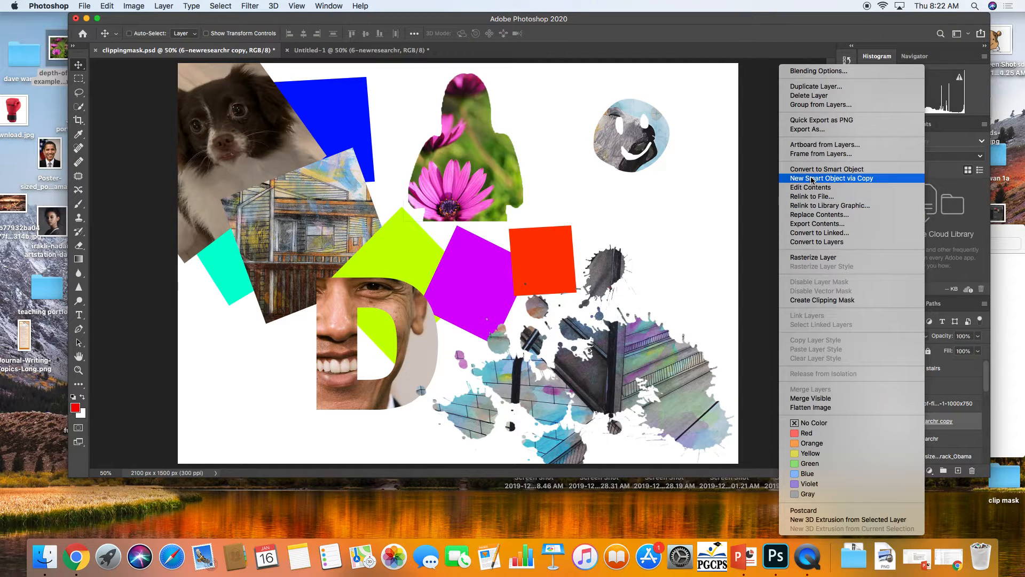
left_click(818, 87)
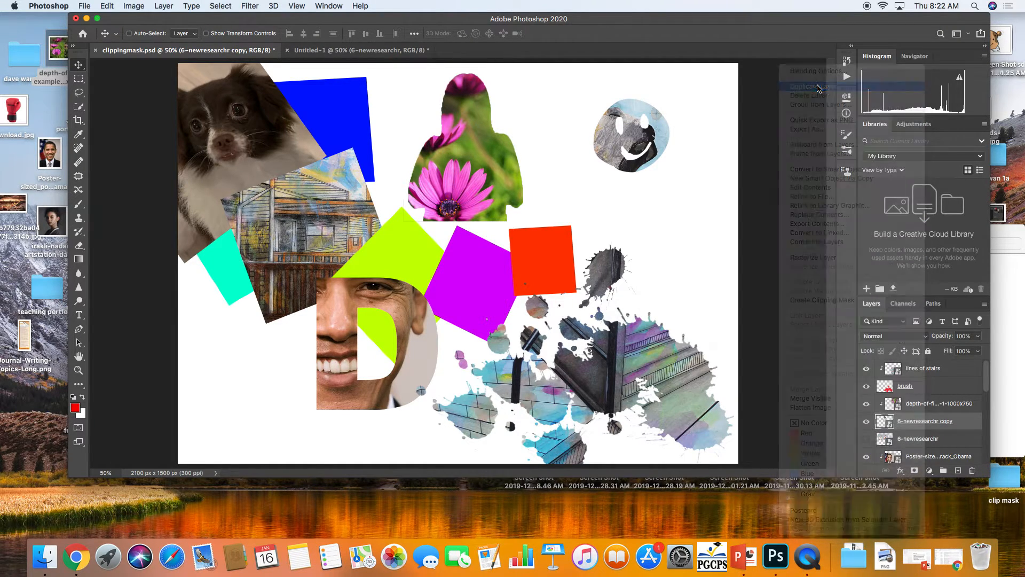
left_click(614, 239)
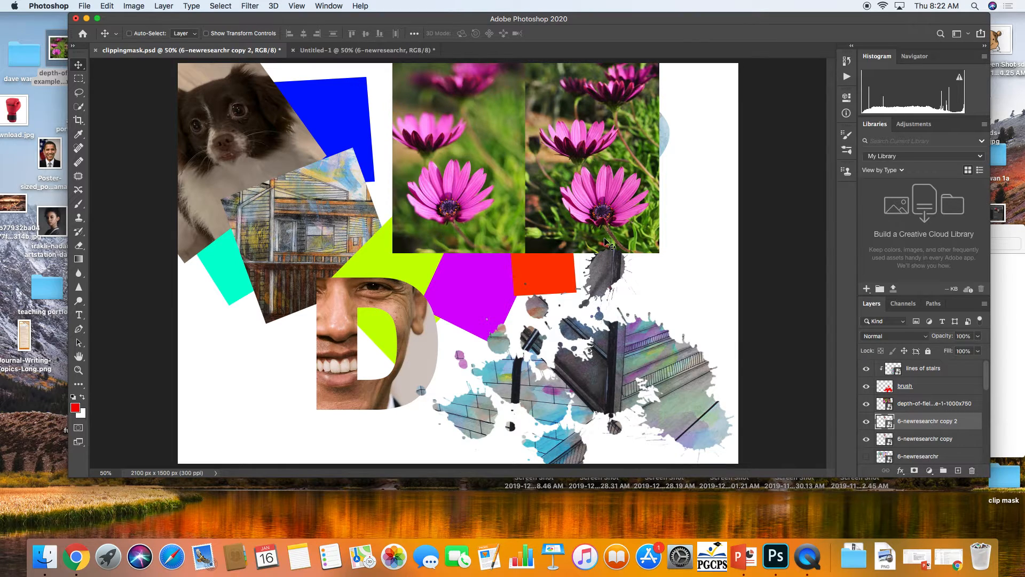
key("super+z")
Duplicate the cut-out woman layer and move the copy above the flower photo layer
left_click(936, 442)
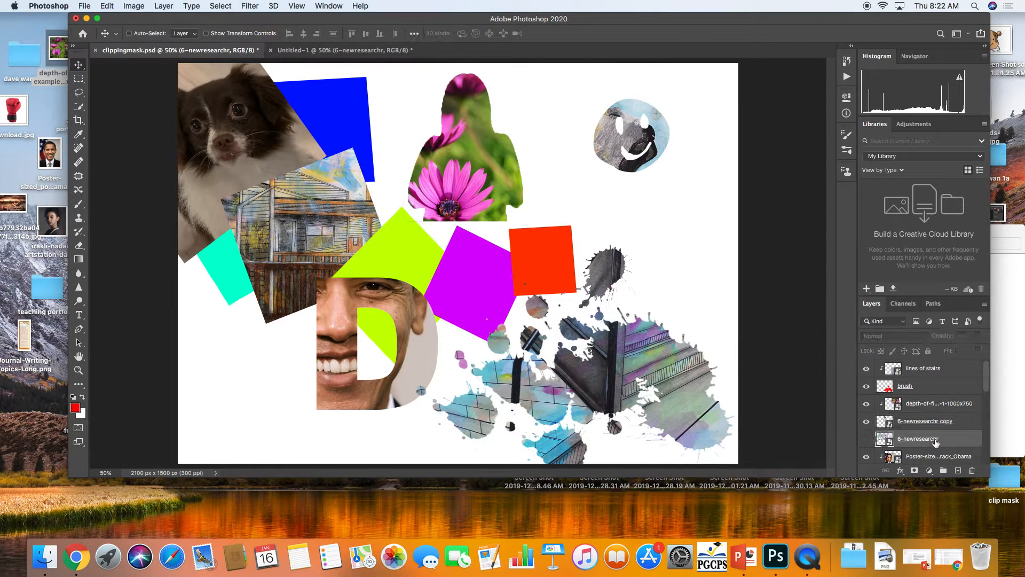
left_click(935, 427)
right_click(934, 426)
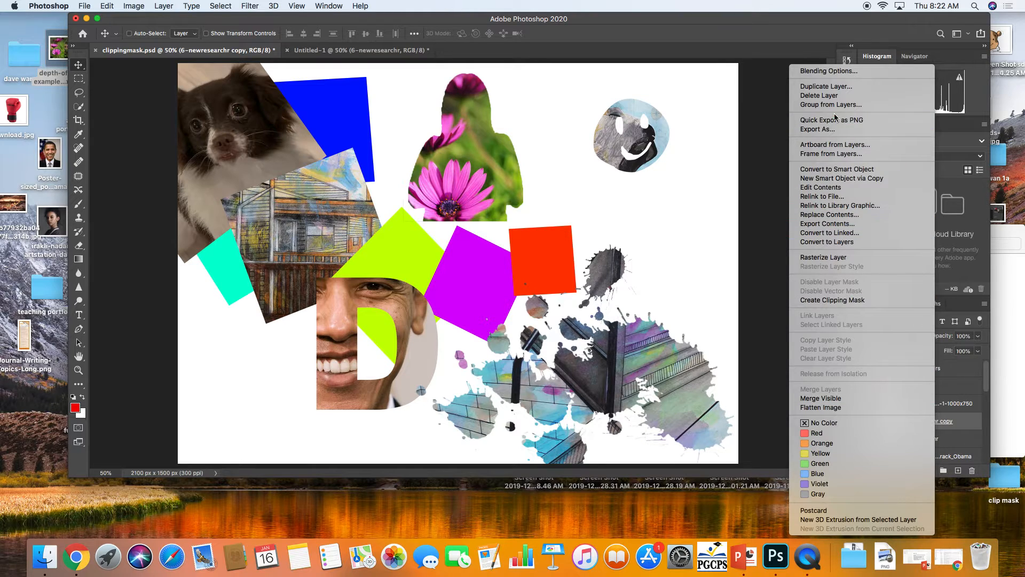
left_click(842, 87)
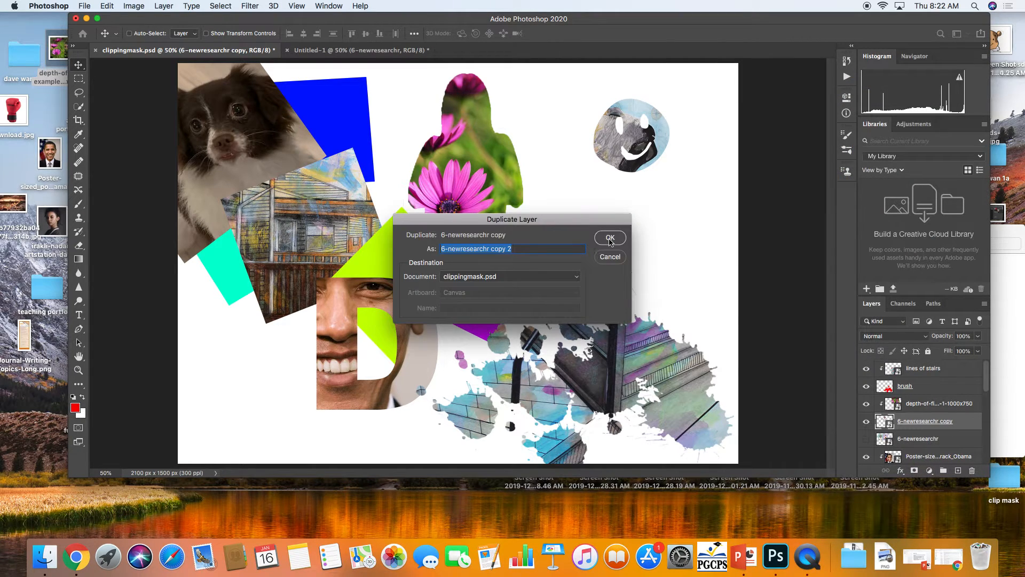
left_click(611, 238)
left_click_drag(917, 426, 914, 402)
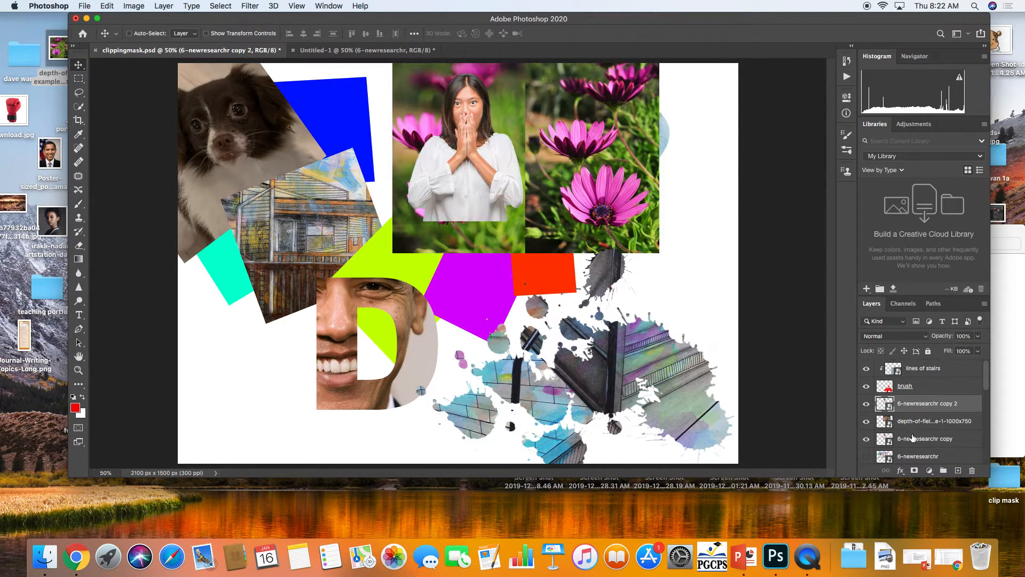
Clip the flower photo back into the original woman silhouette layer
left_click(906, 420)
right_click(902, 411)
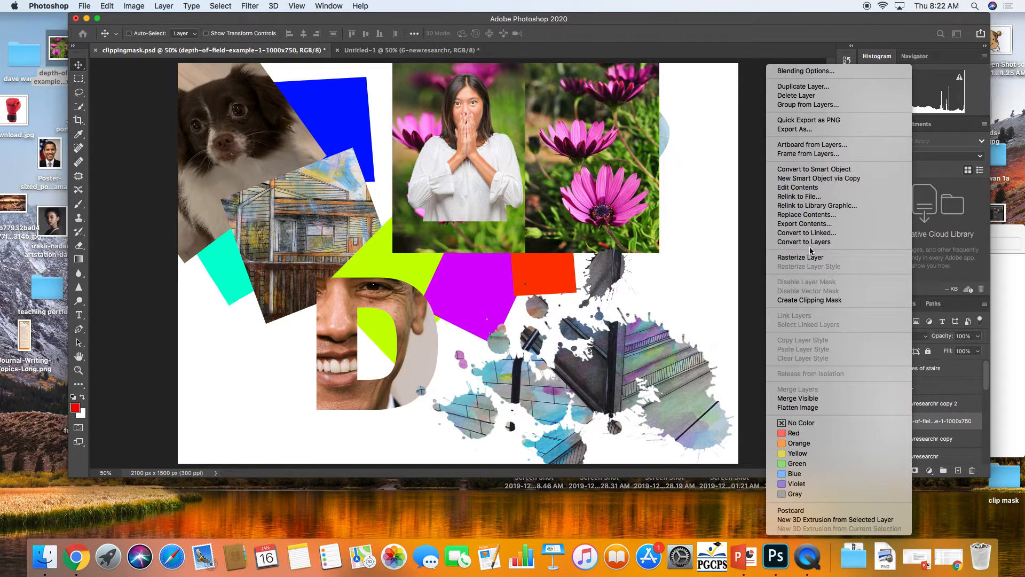
left_click(814, 301)
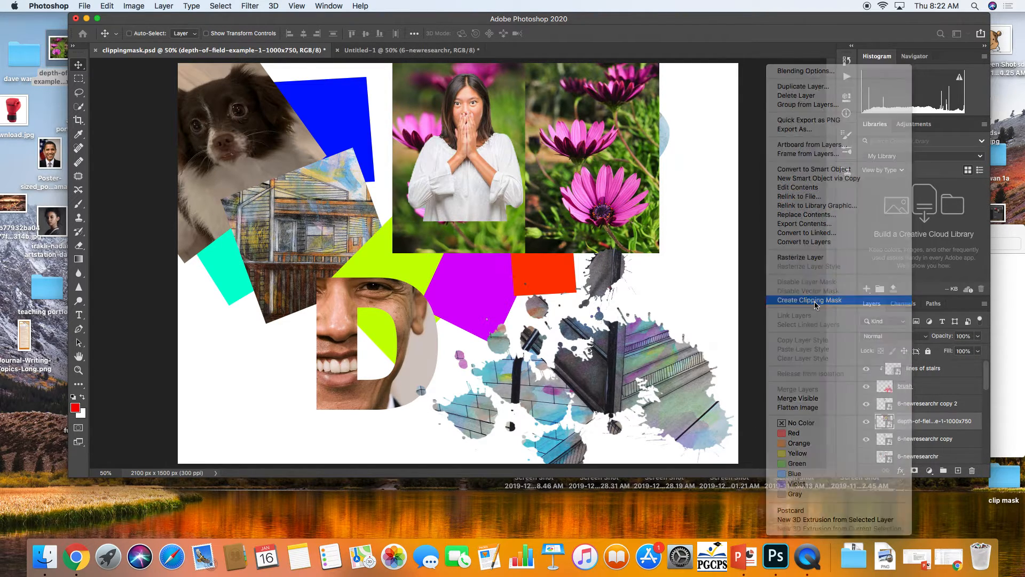
Move the duplicated woman figure left so it overlaps the house photo
left_click_drag(485, 182, 477, 183)
left_click(932, 409)
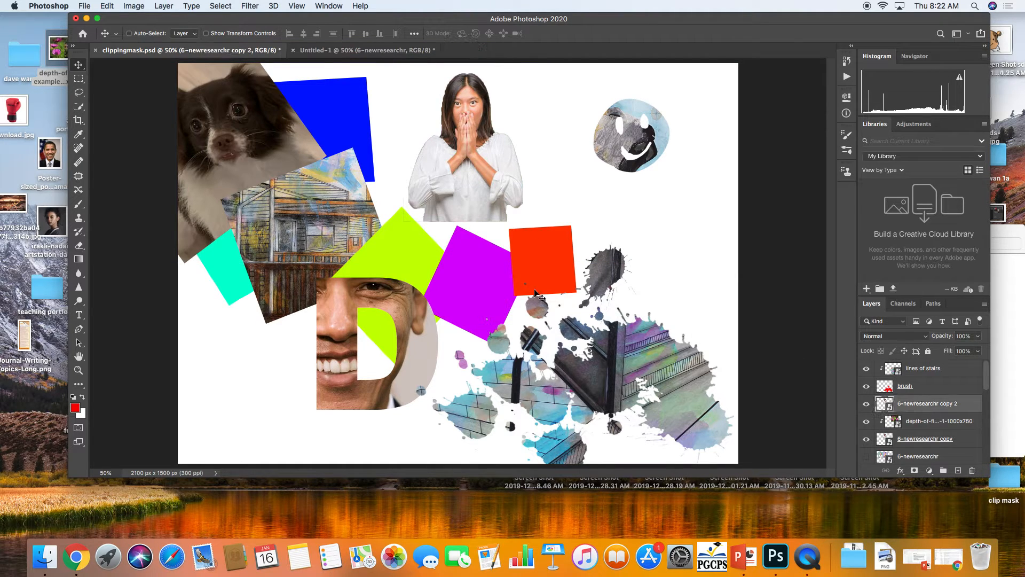
left_click_drag(441, 213, 369, 228)
Duplicate that woman layer again and move the new copy down-left onto the cyan shape
right_click(932, 410)
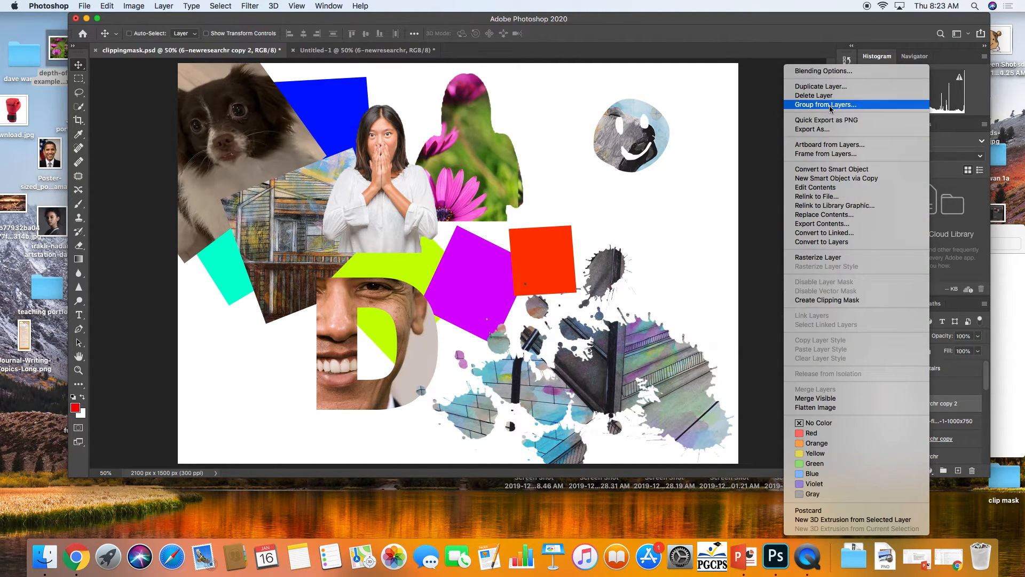
left_click(830, 88)
left_click(610, 236)
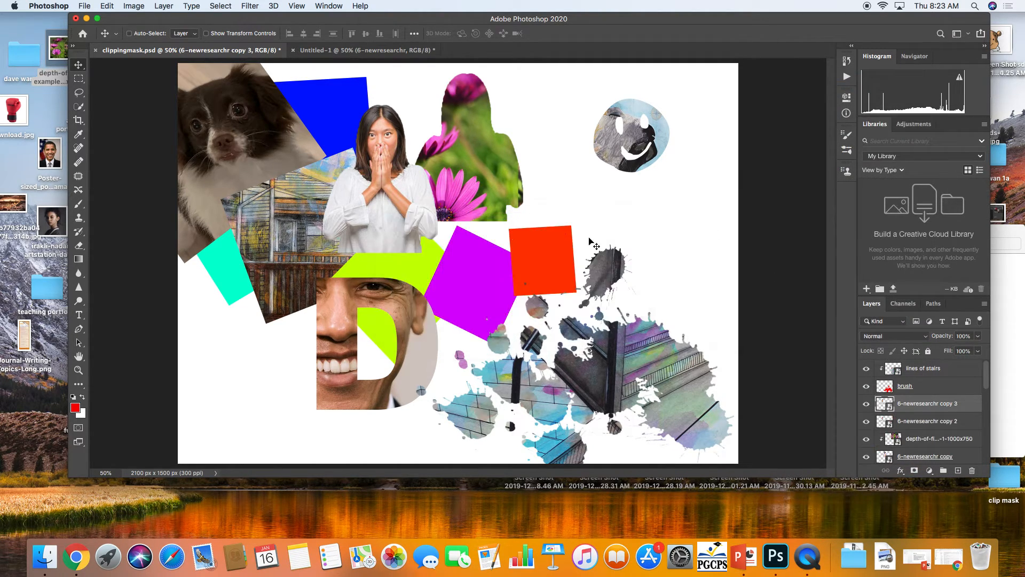
left_click_drag(419, 219, 311, 288)
Place the Winnie the Pooh screenshot from the desktop above the second woman copy, scaling it to about 56%
left_click(927, 422)
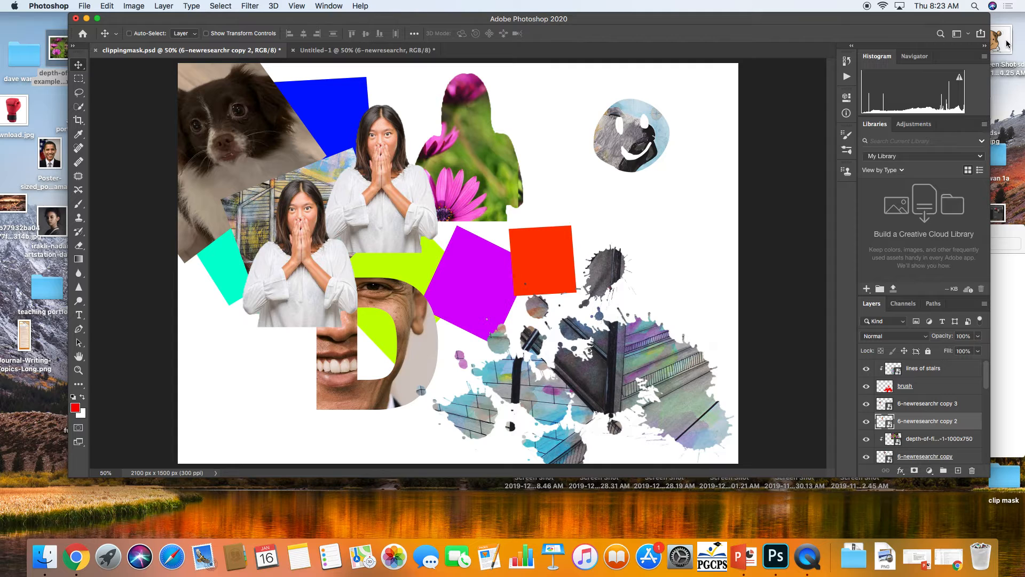
left_click_drag(1007, 44, 443, 189)
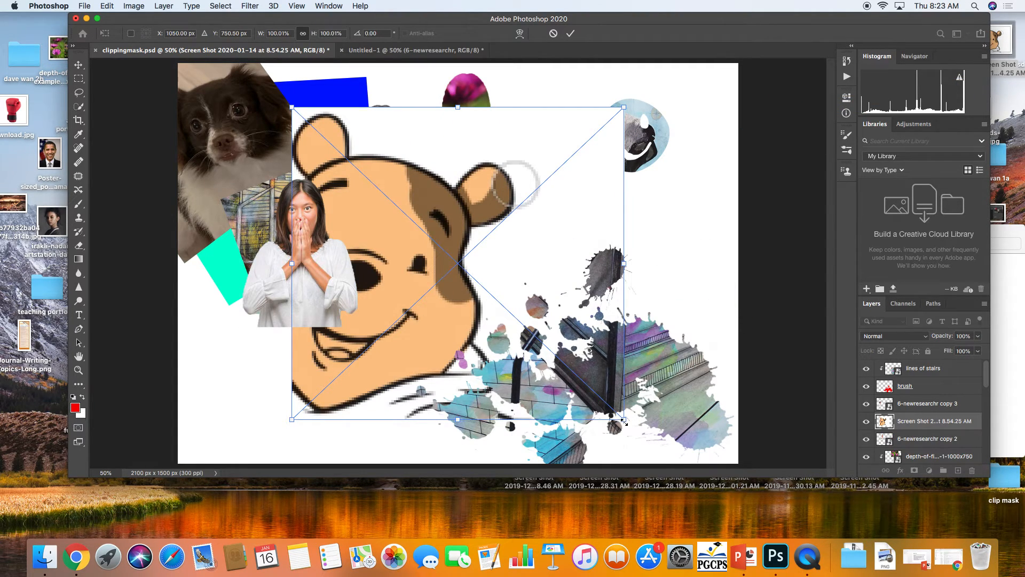
left_click_drag(625, 422, 475, 283)
left_click_drag(400, 245, 410, 229)
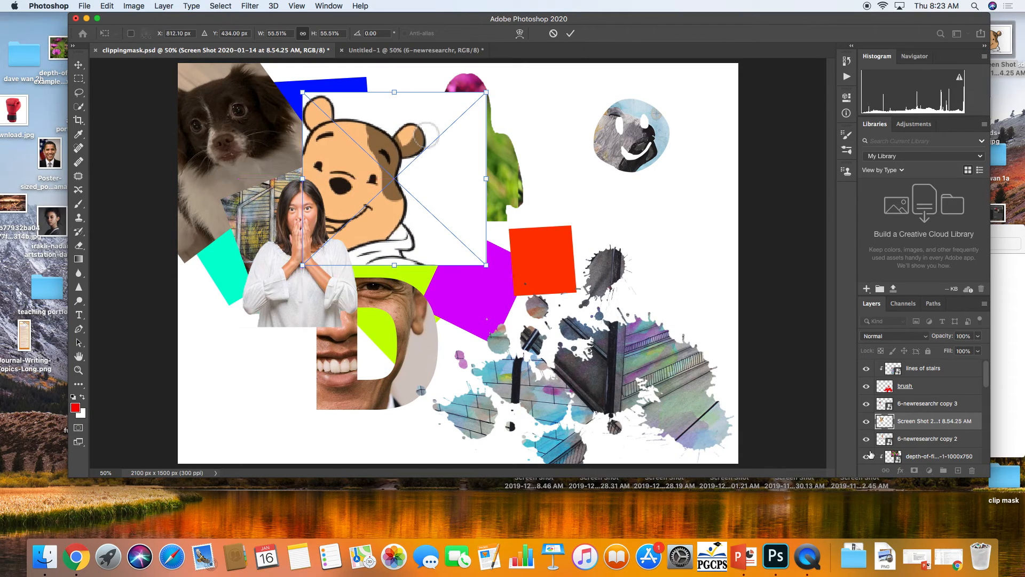
key("Return")
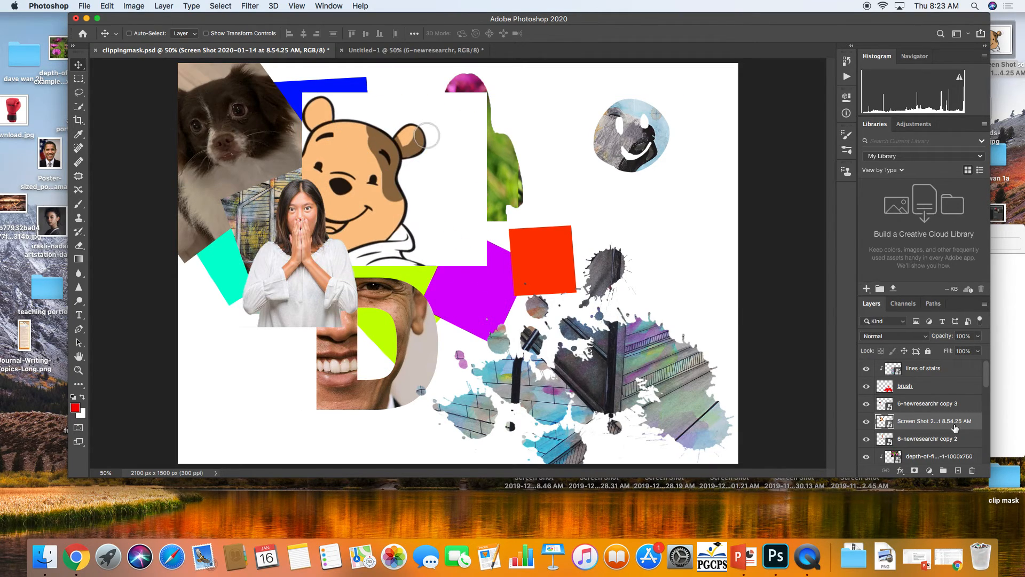
Clip the Pooh image into the woman figure beneath it and nudge it slightly
right_click(943, 426)
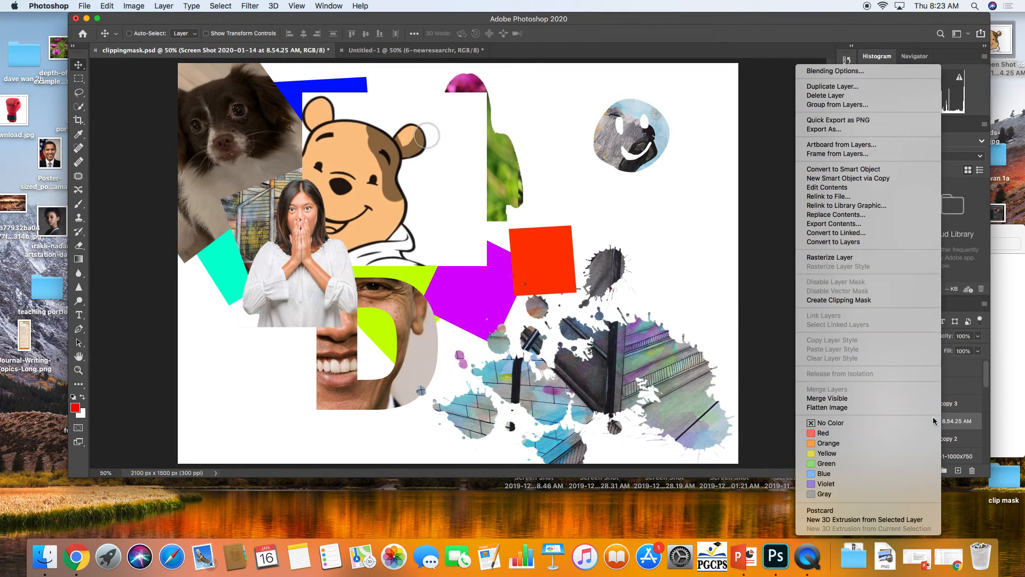
left_click(884, 300)
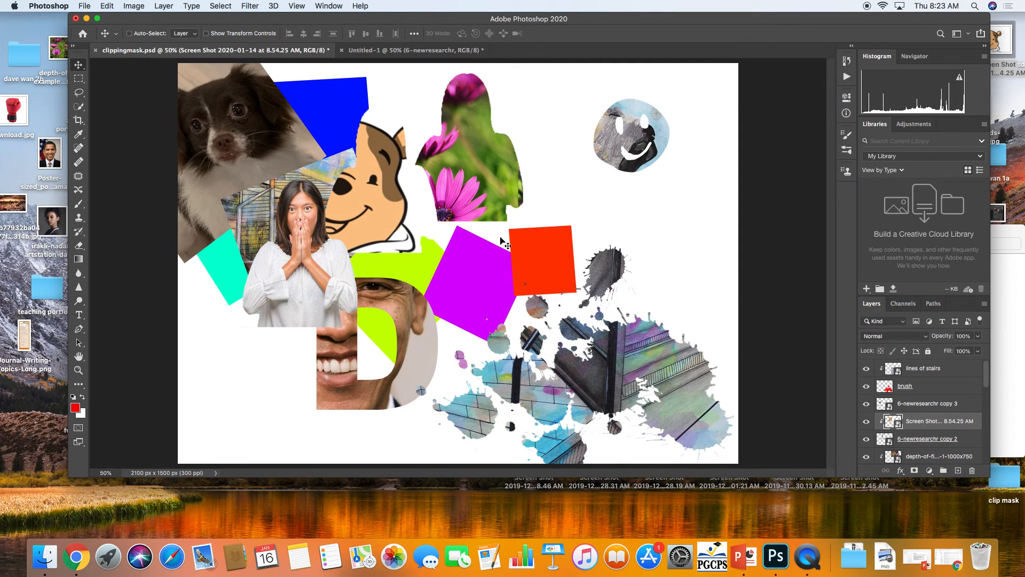
mouse_move(366, 215)
left_mouse_down()
mouse_move(384, 211)
mouse_move(360, 223)
left_mouse_up()
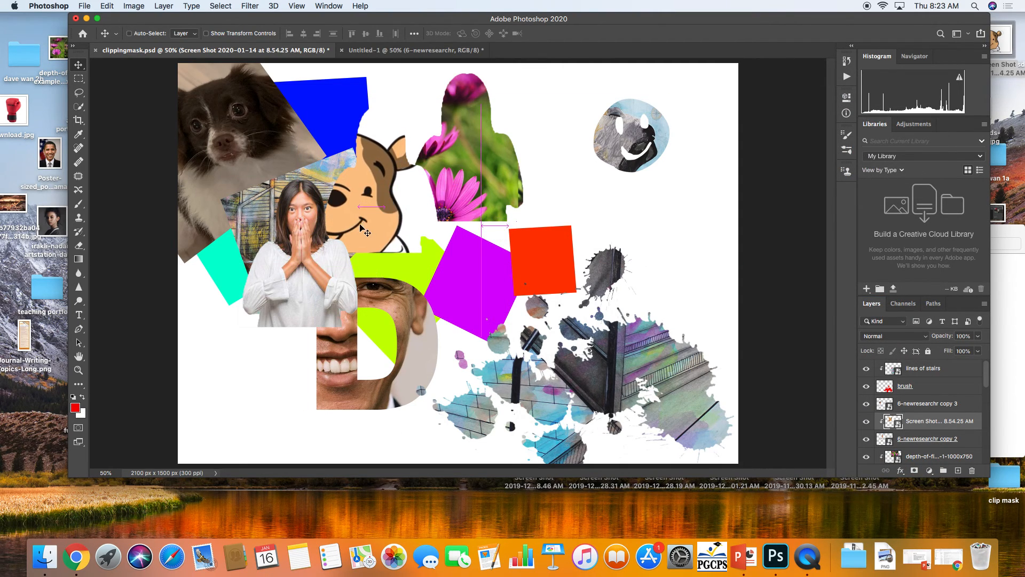